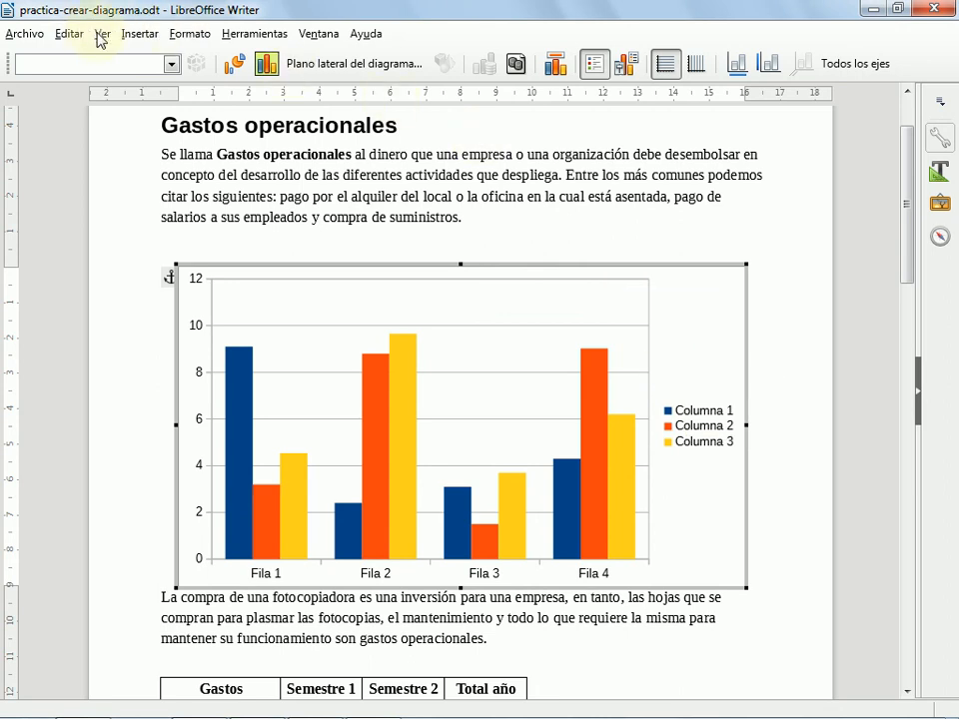
pyautogui.click(170, 41)
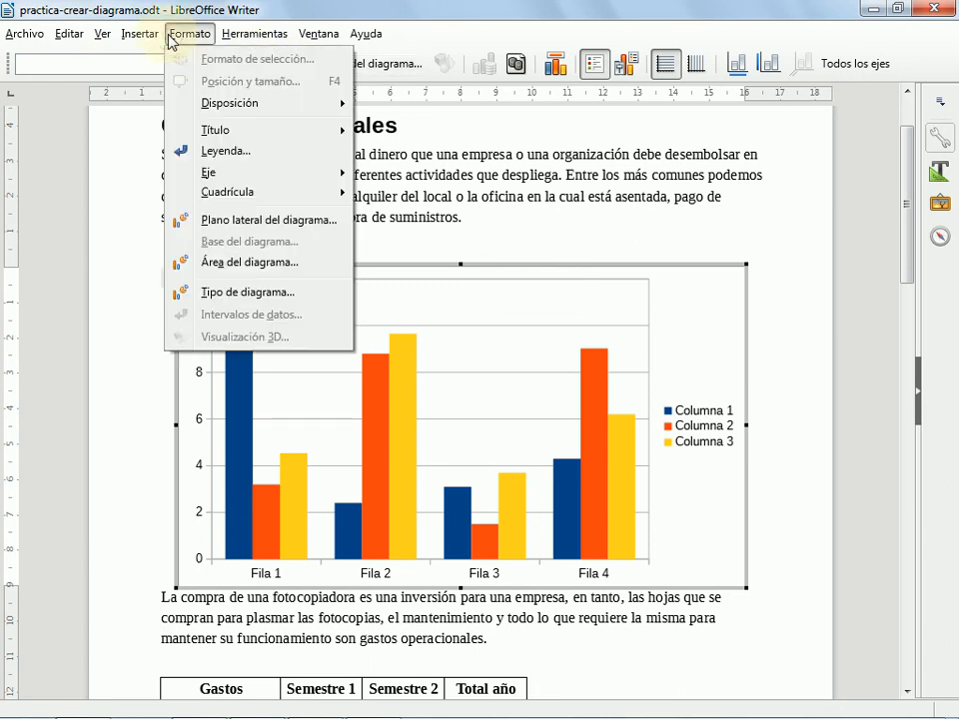
pyautogui.moveTo(130, 38)
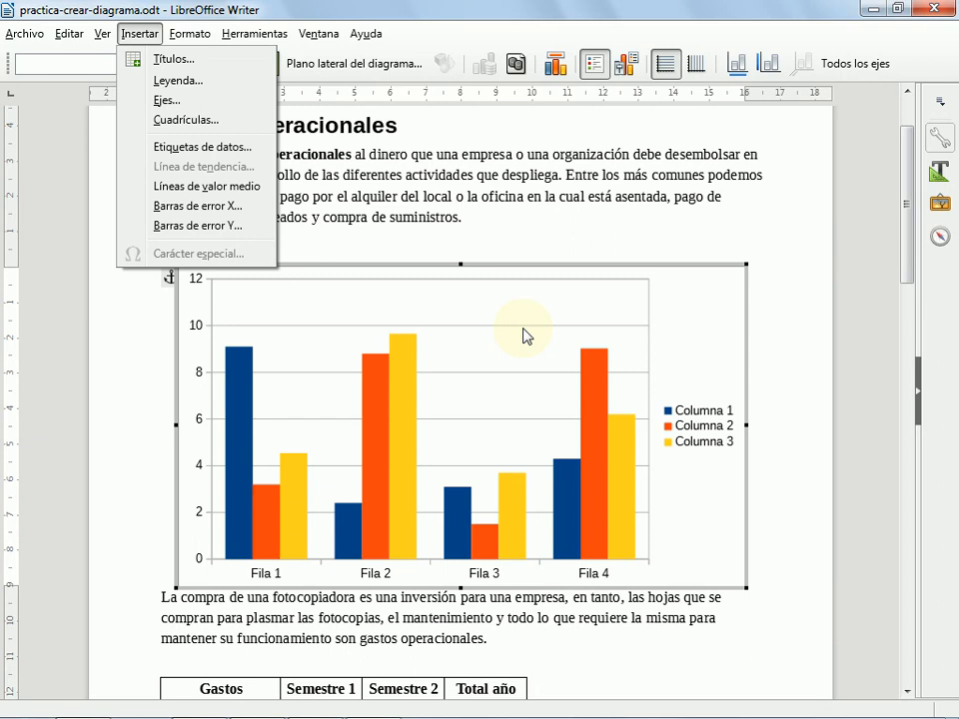
pyautogui.click(705, 322)
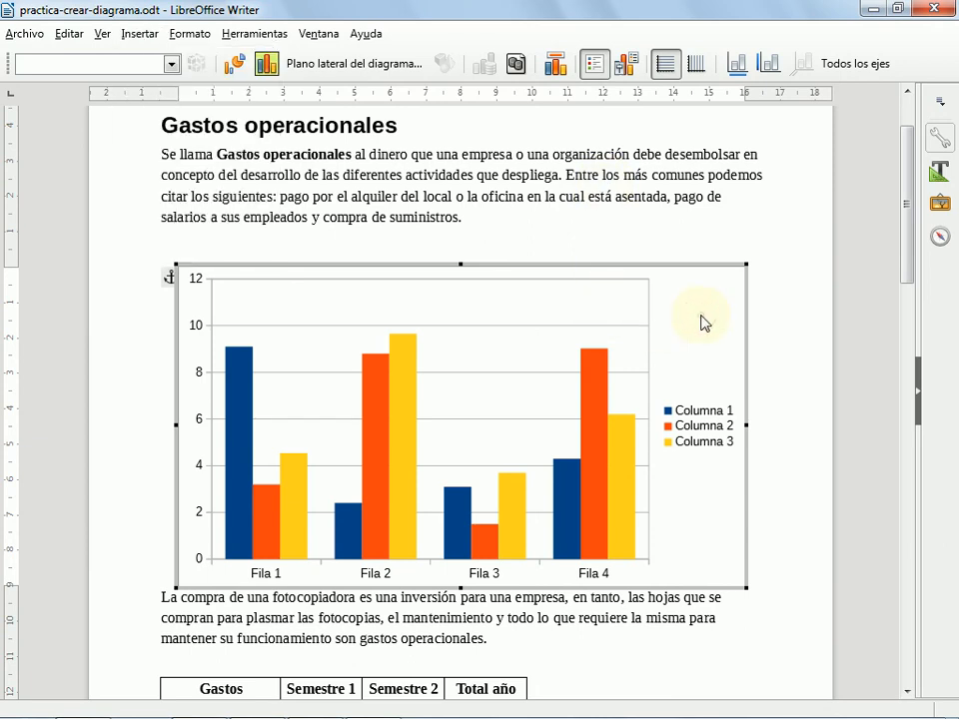
pyautogui.click(84, 34)
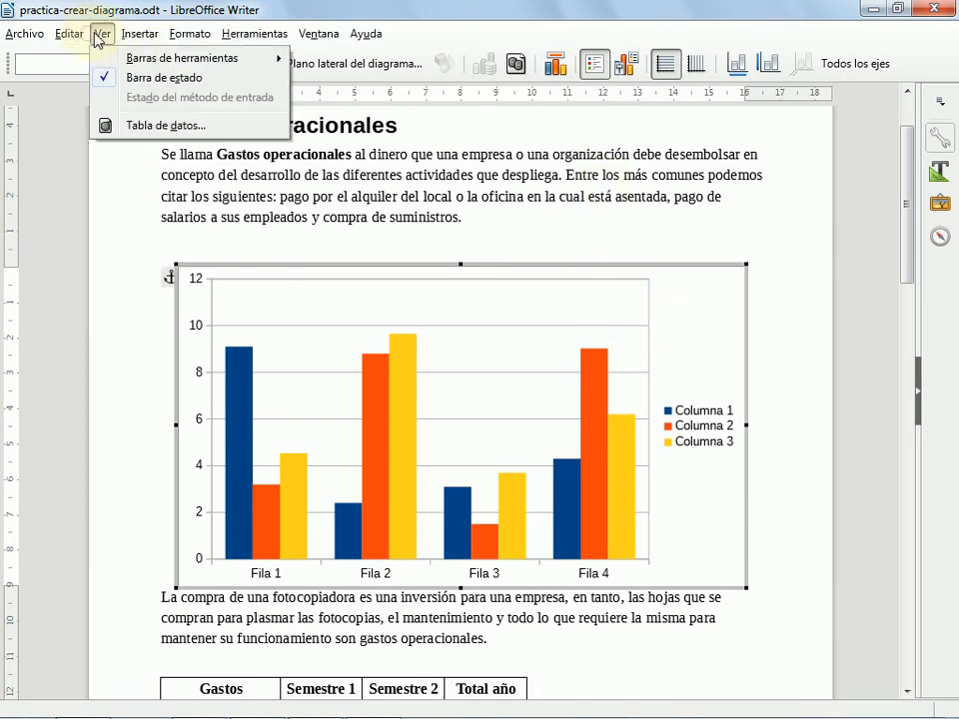
pyautogui.click(140, 126)
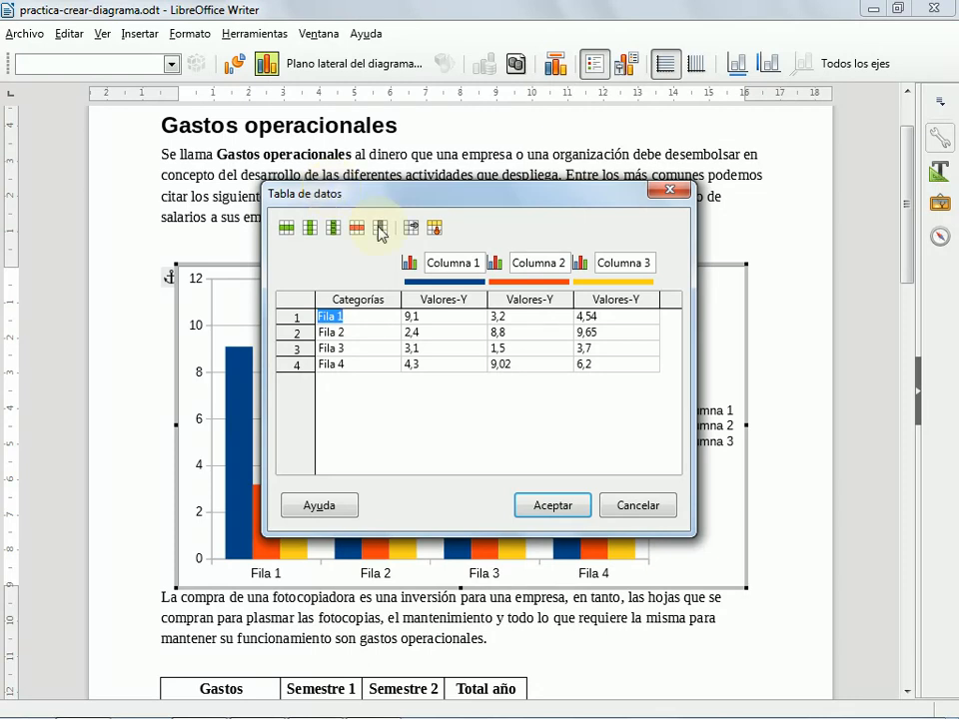
pyautogui.press('Escape')
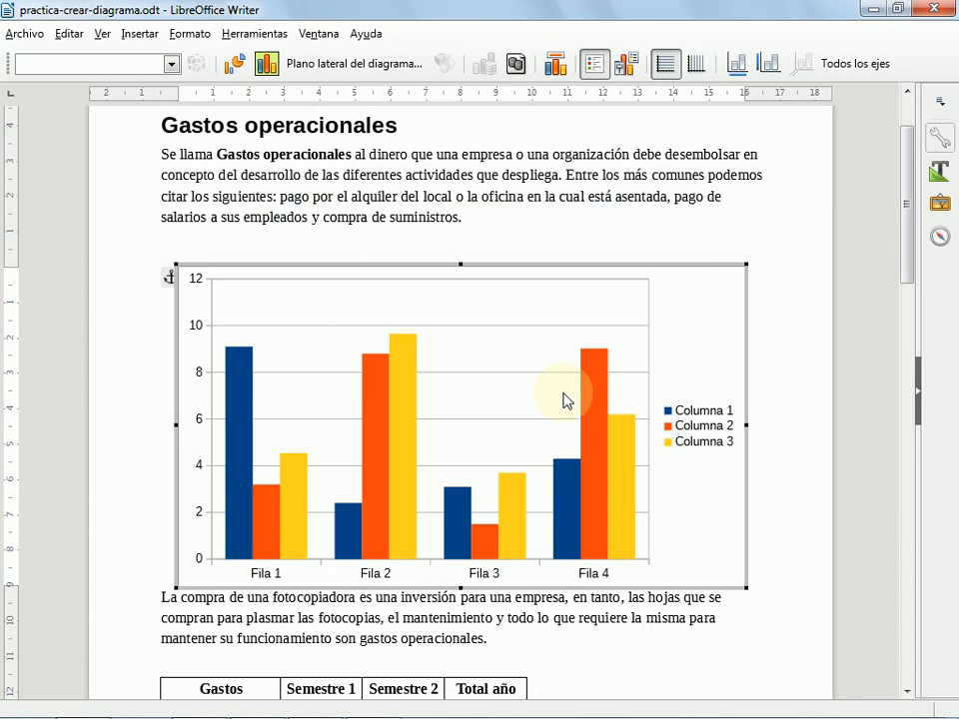
# - Open the chart's data table and delete the series Columna 2 and Columna 3
pyautogui.click(702, 310)
pyautogui.rightClick(702, 310)
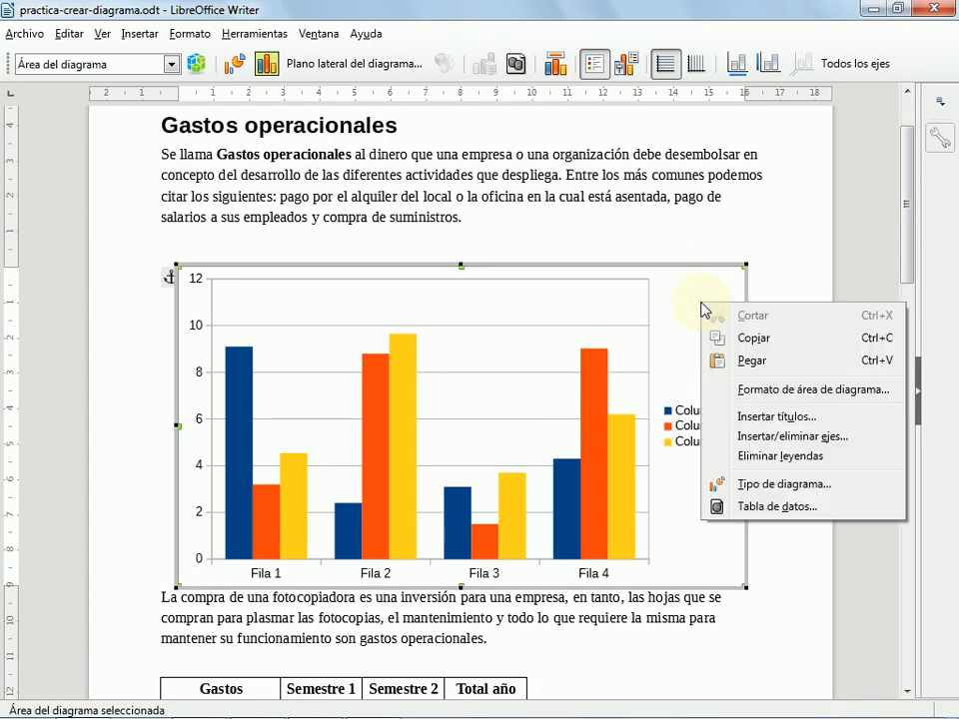
pyautogui.click(811, 508)
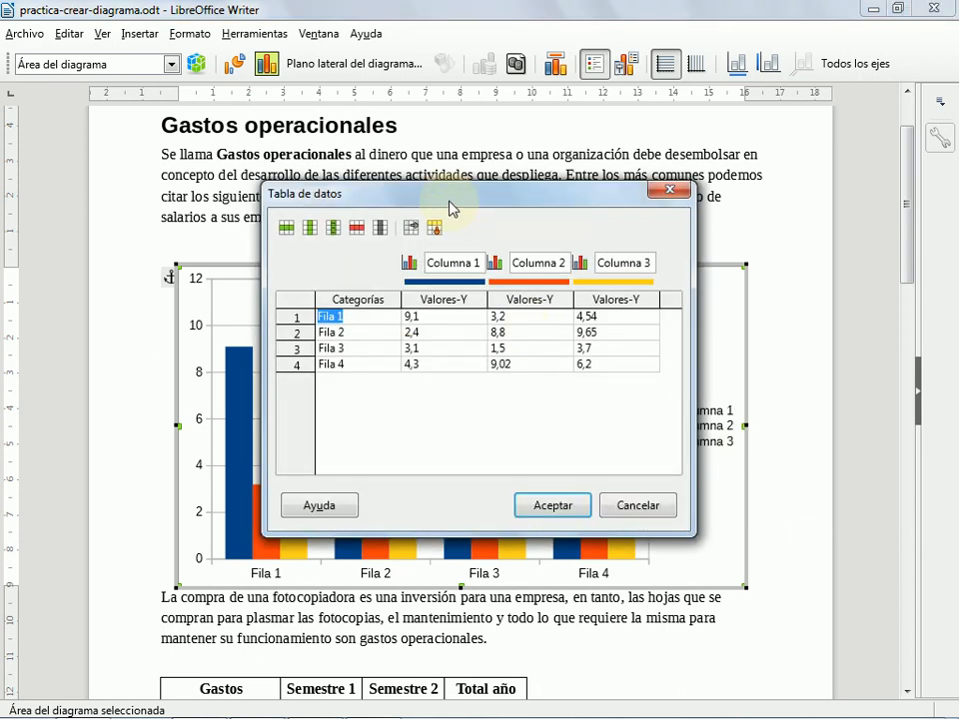
pyautogui.moveTo(449, 200); pyautogui.dragTo(448, 194)
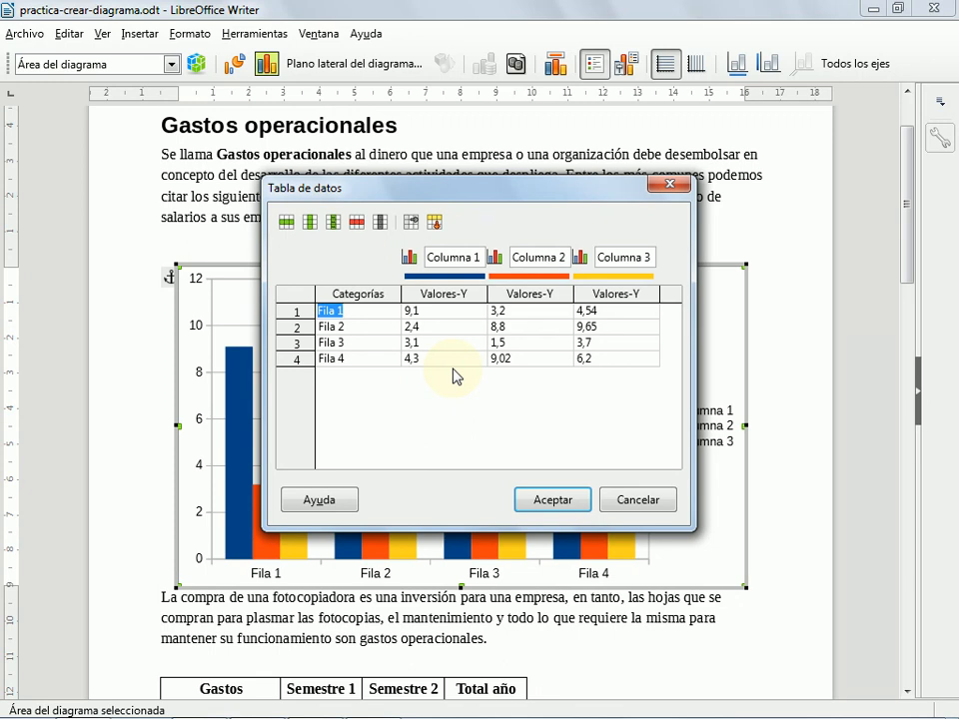
pyautogui.click(534, 328)
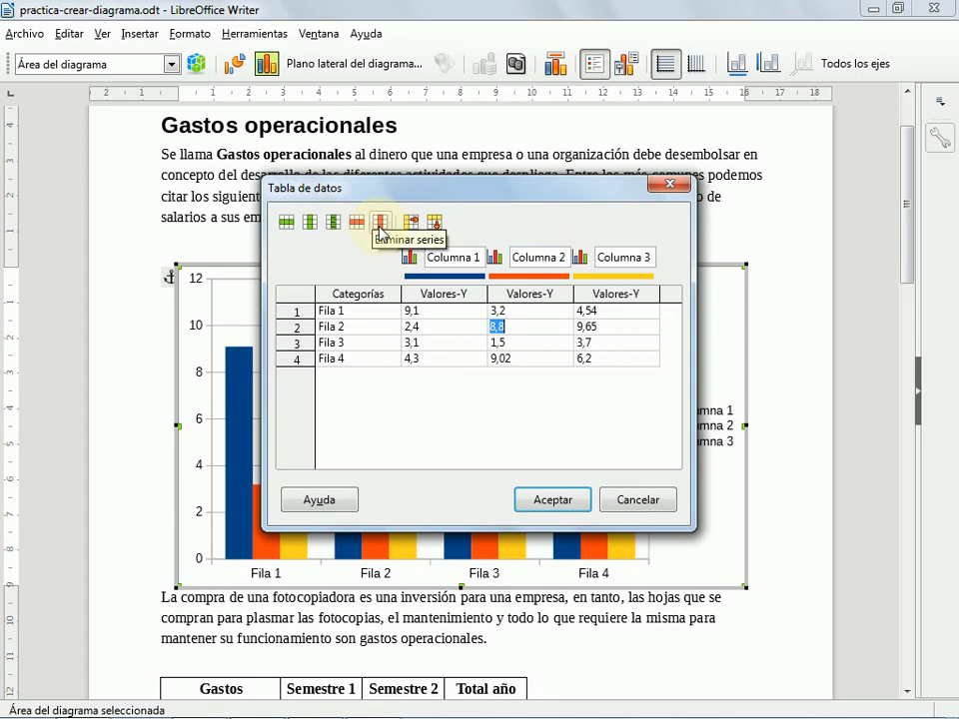
pyautogui.click(380, 230)
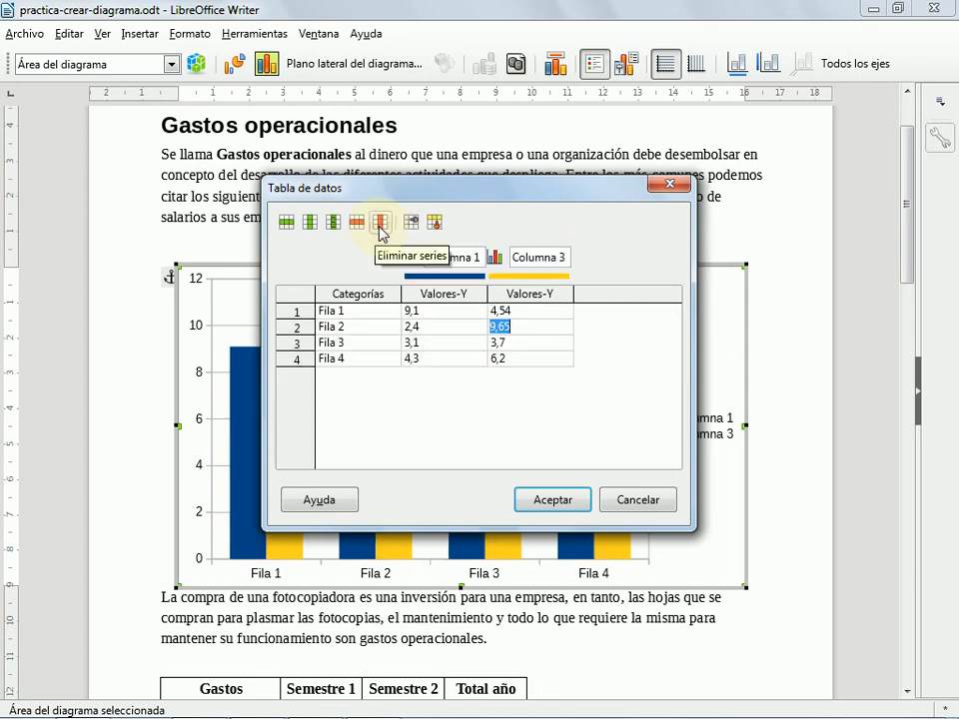
pyautogui.click(512, 332)
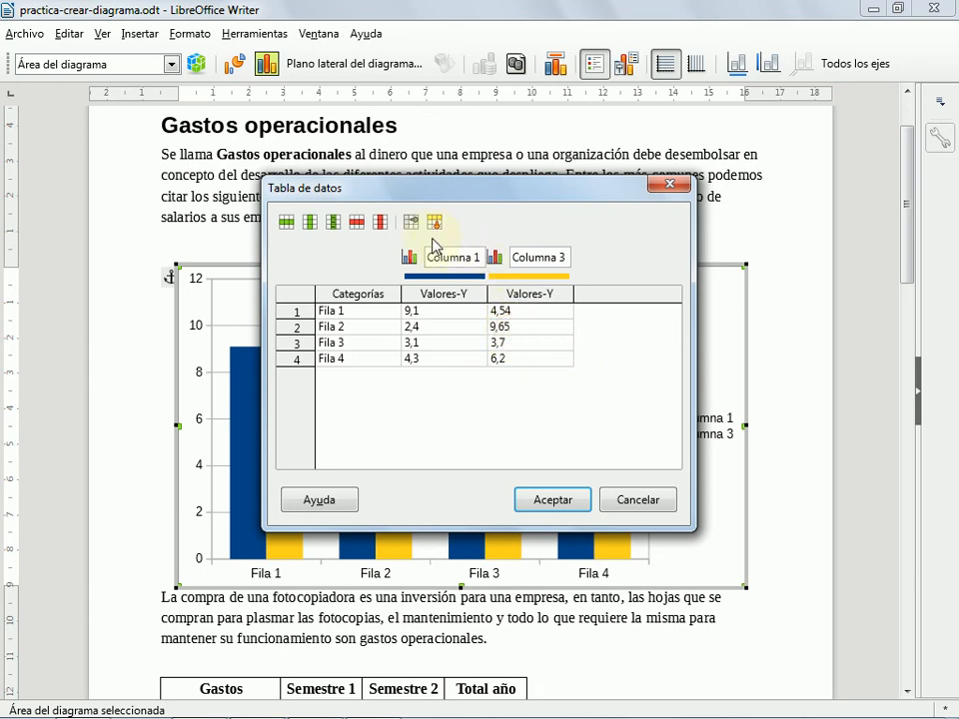
pyautogui.click(381, 224)
pyautogui.moveTo(427, 191); pyautogui.dragTo(574, 150)
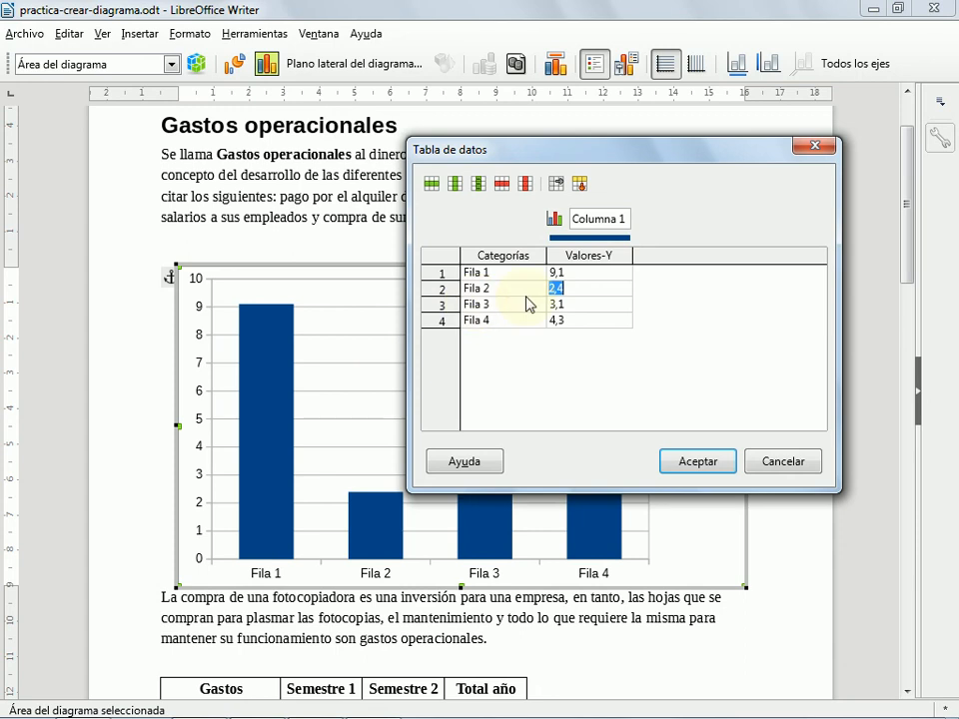
# - Rename the remaining series to Ventas and label the four categories Trim 1, Trim 2, Trim 3 and Trim 4
pyautogui.click(605, 219)
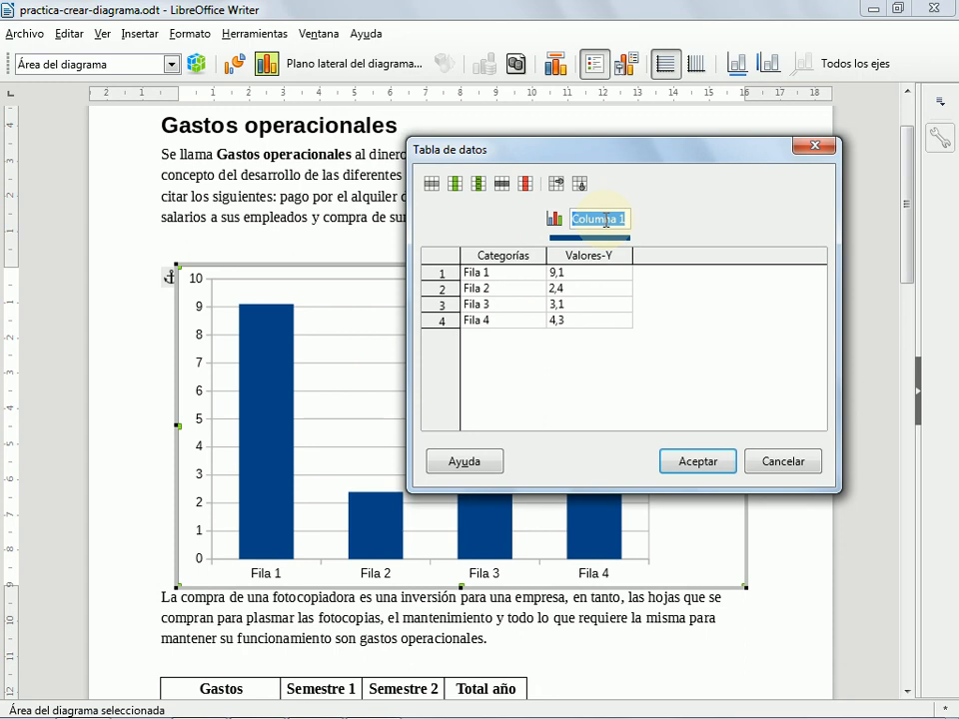
pyautogui.write('Ventas')
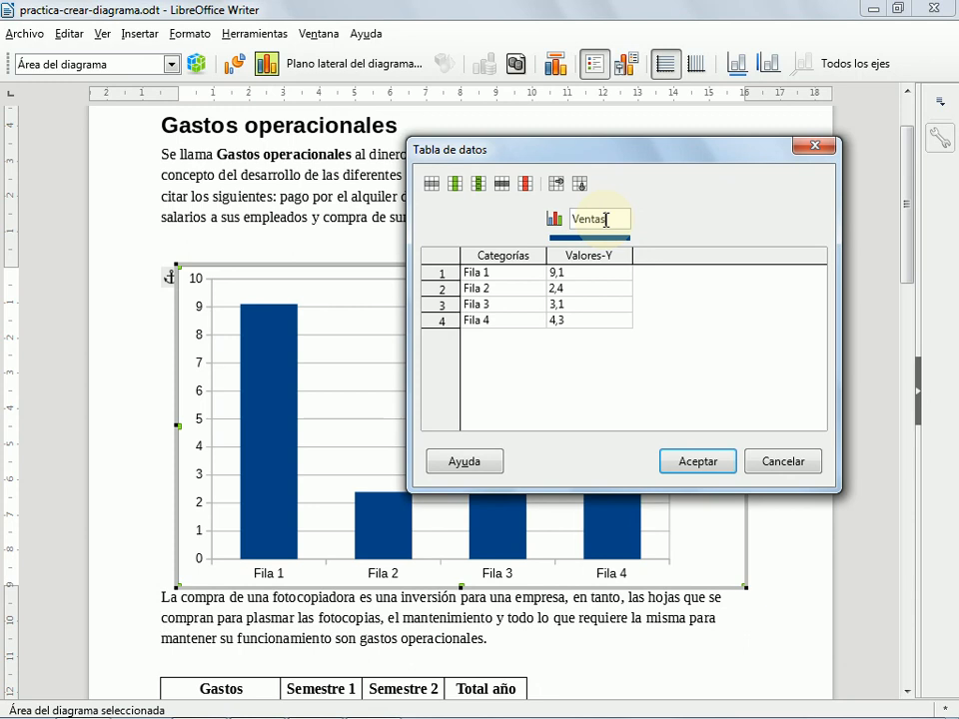
pyautogui.click(499, 277)
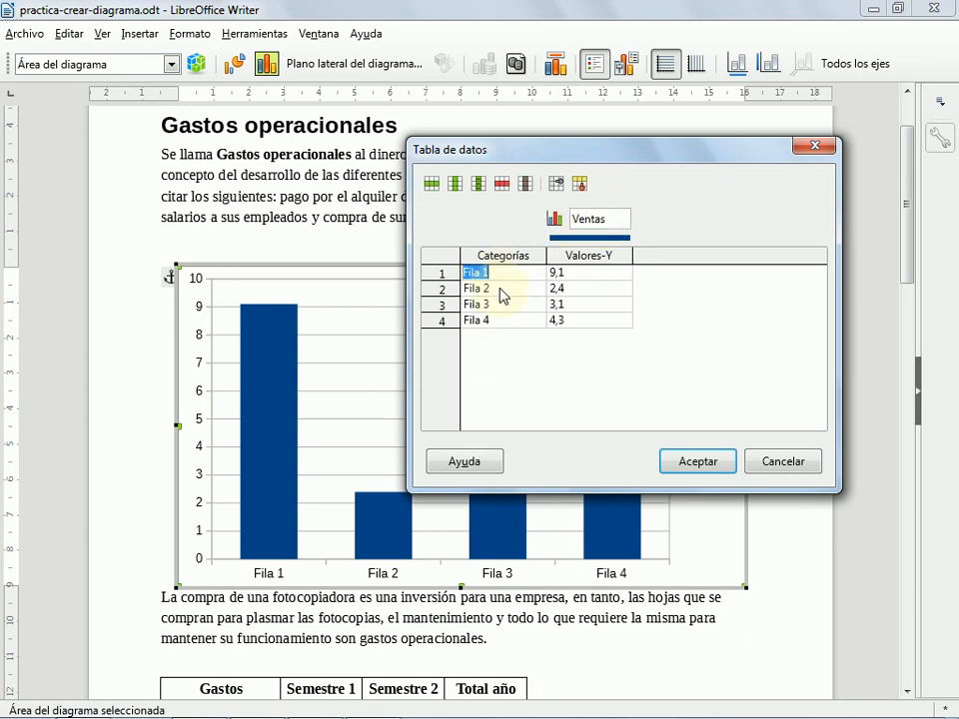
pyautogui.write('Trim 1')
pyautogui.click(504, 288)
pyautogui.write('Trim')
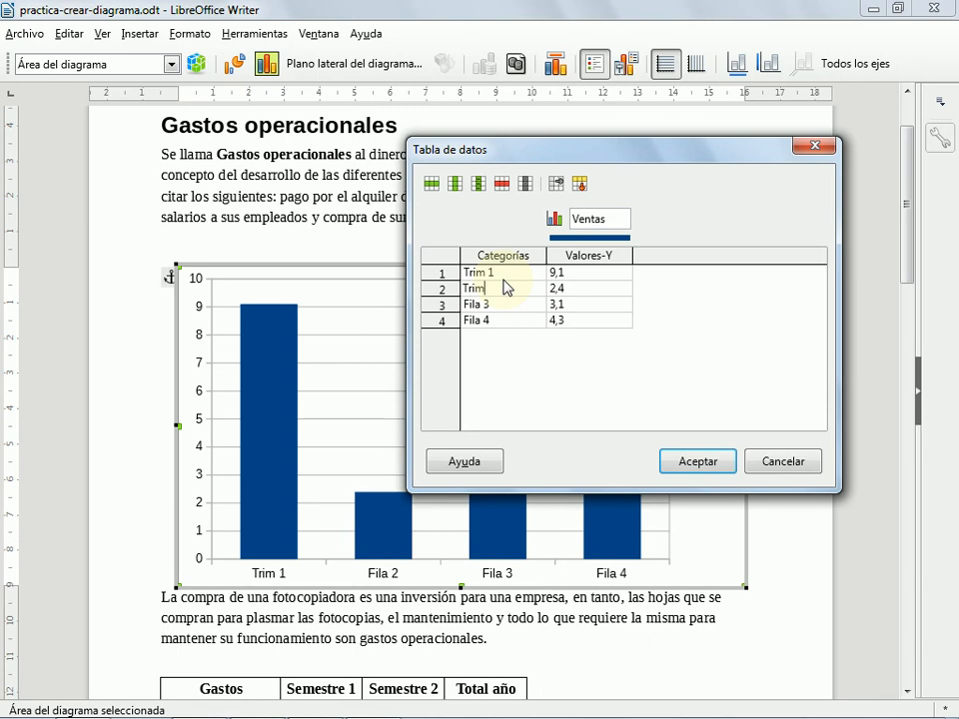
pyautogui.write(' 2')
pyautogui.press('Down')
pyautogui.write('Trim 3')
pyautogui.press('Down')
pyautogui.write('Trim')
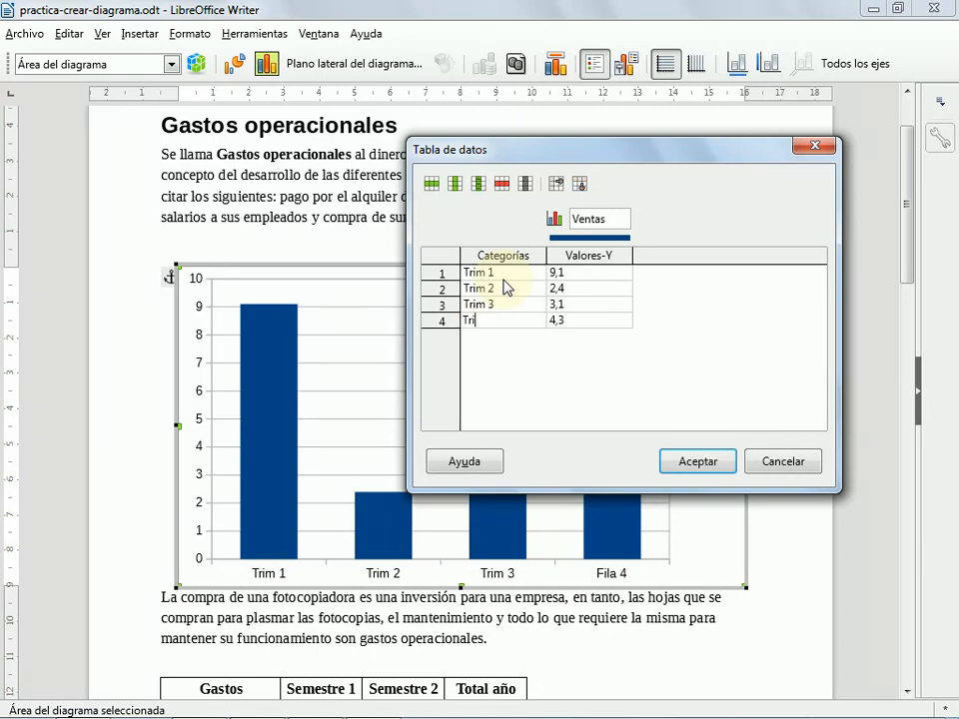
pyautogui.write(' 4')
# - Set the Ventas values to 1500, 2000, 2500 and 1800 for Trim 1 to Trim 4, accept the table and leave chart editing
pyautogui.click(584, 272)
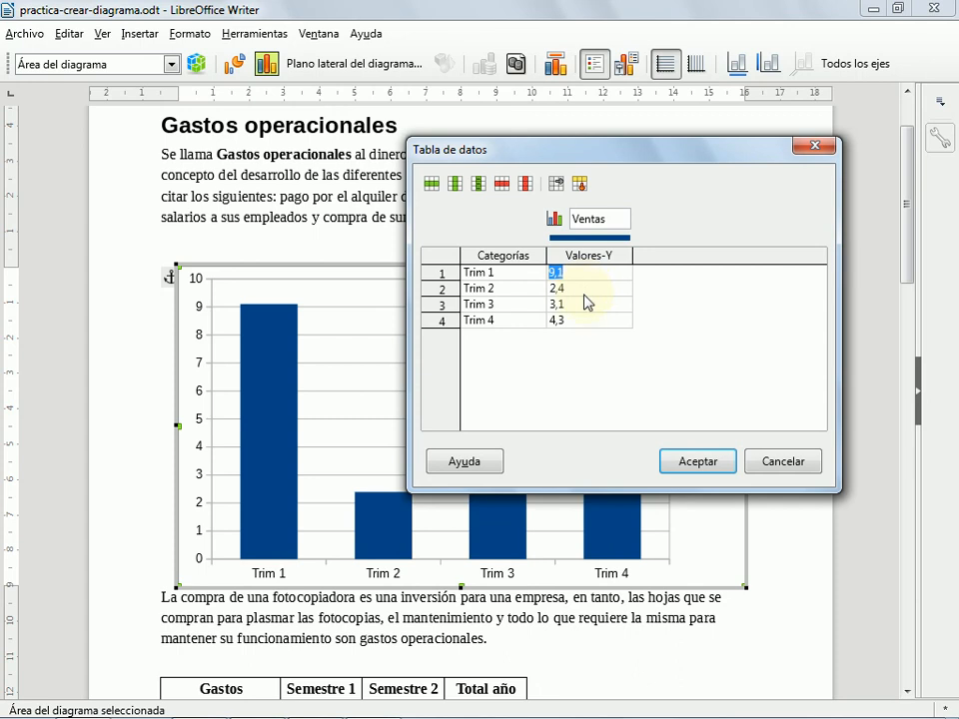
pyautogui.write('1500')
pyautogui.press('Return')
pyautogui.write('2000')
pyautogui.press('Return')
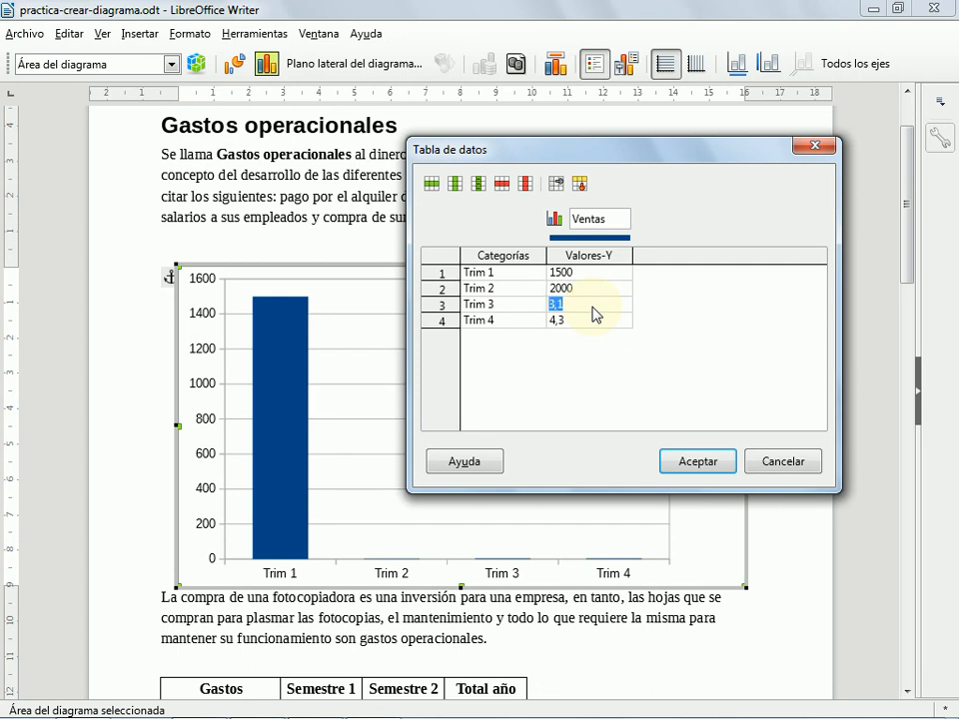
pyautogui.write('25')
pyautogui.press('Return')
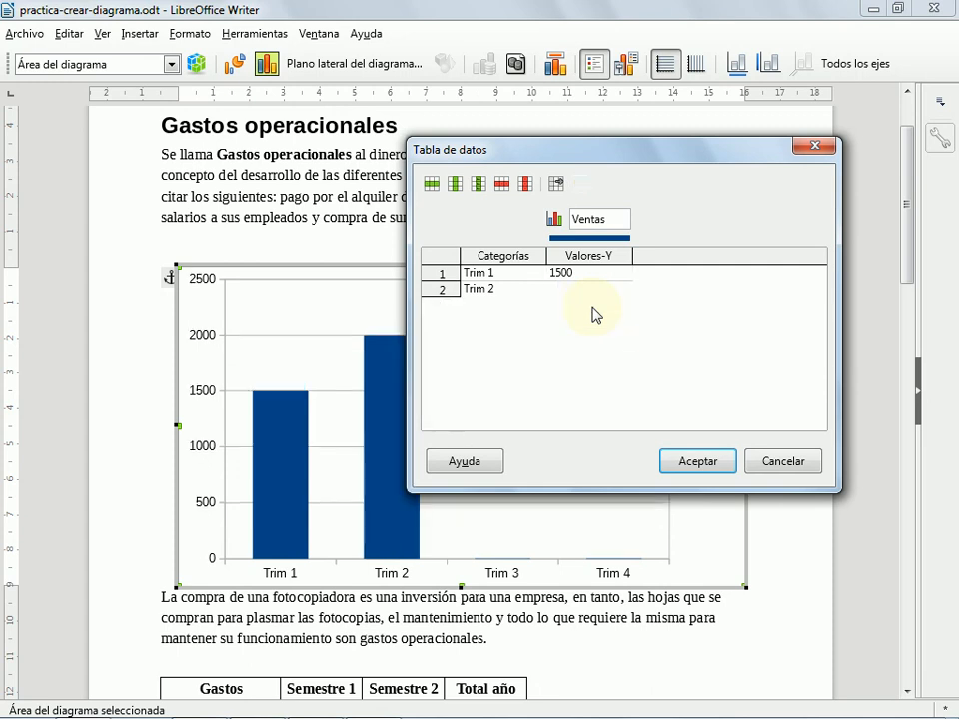
pyautogui.press('Up')
pyautogui.write('2500')
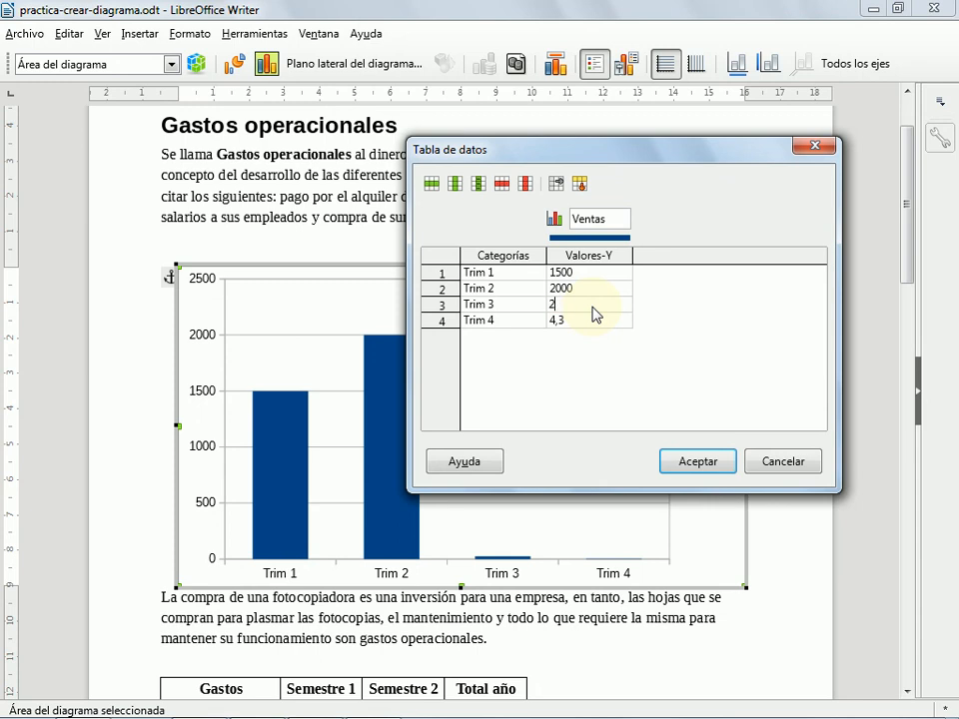
pyautogui.press('Return')
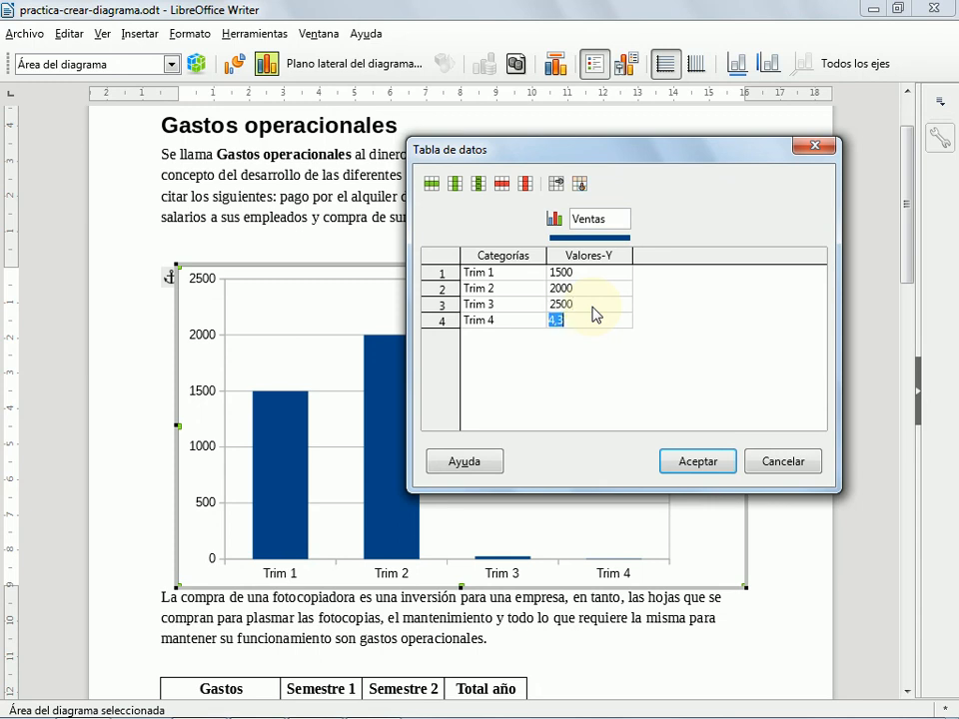
pyautogui.write('1800')
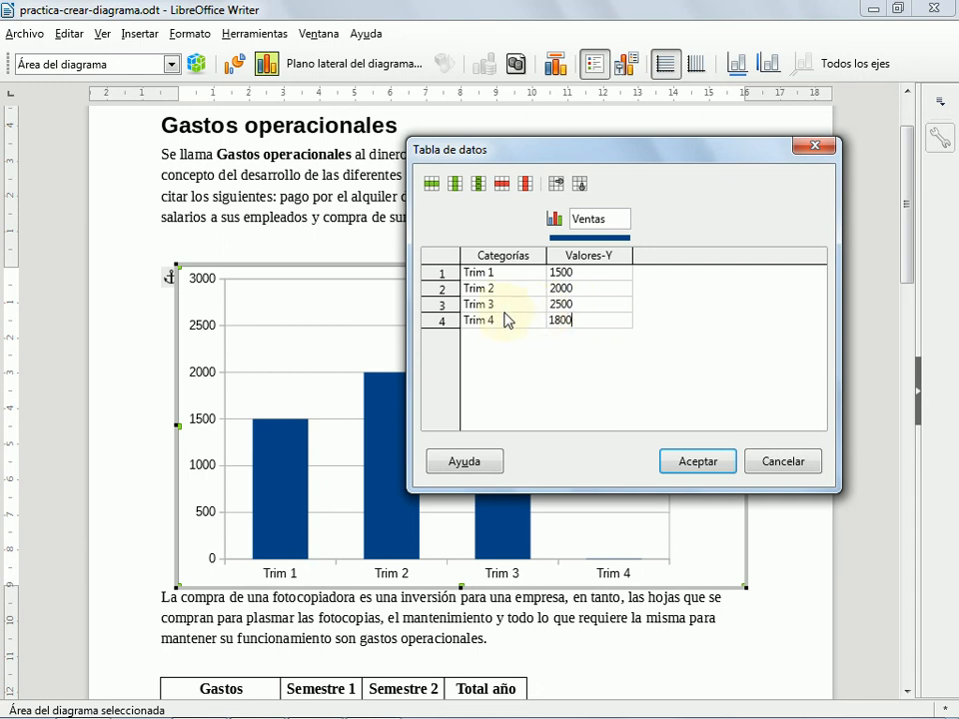
pyautogui.click(689, 458)
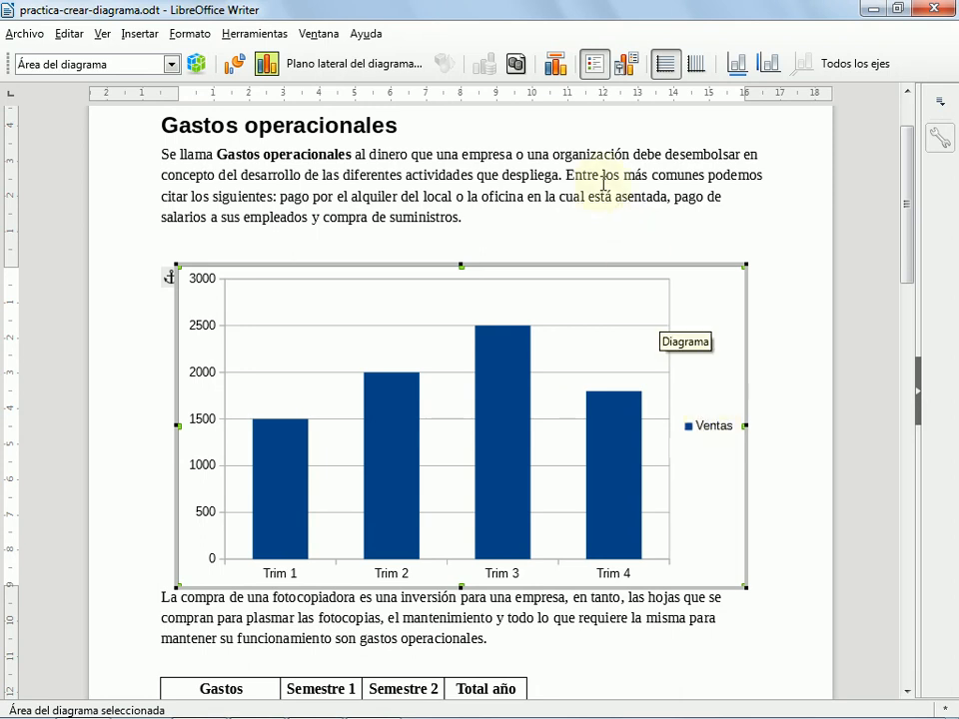
pyautogui.press('Escape')
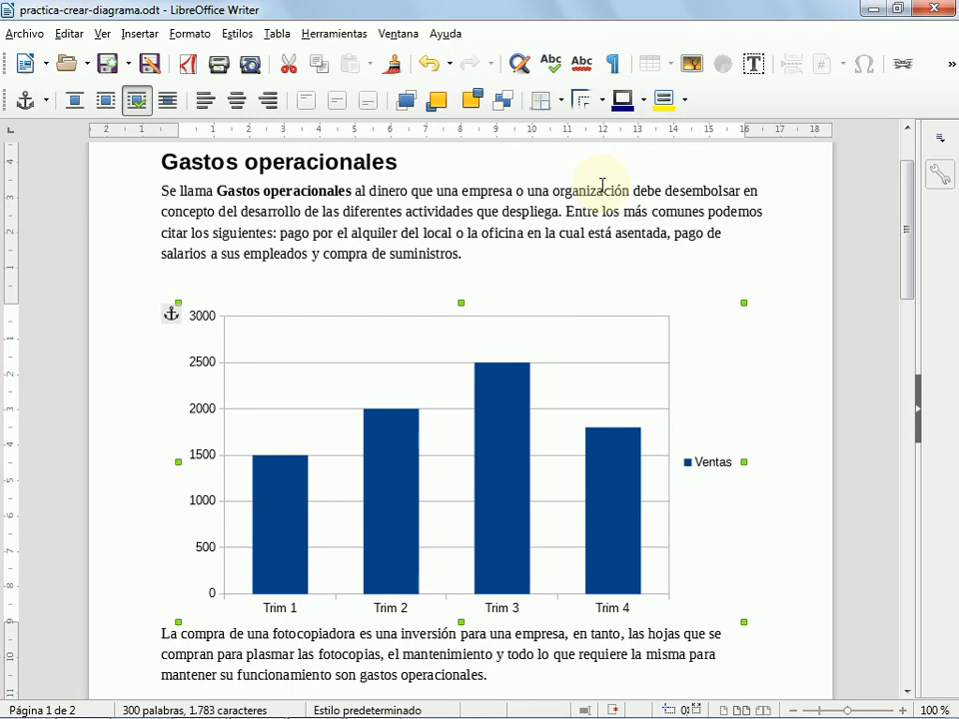
pyautogui.click(604, 188)
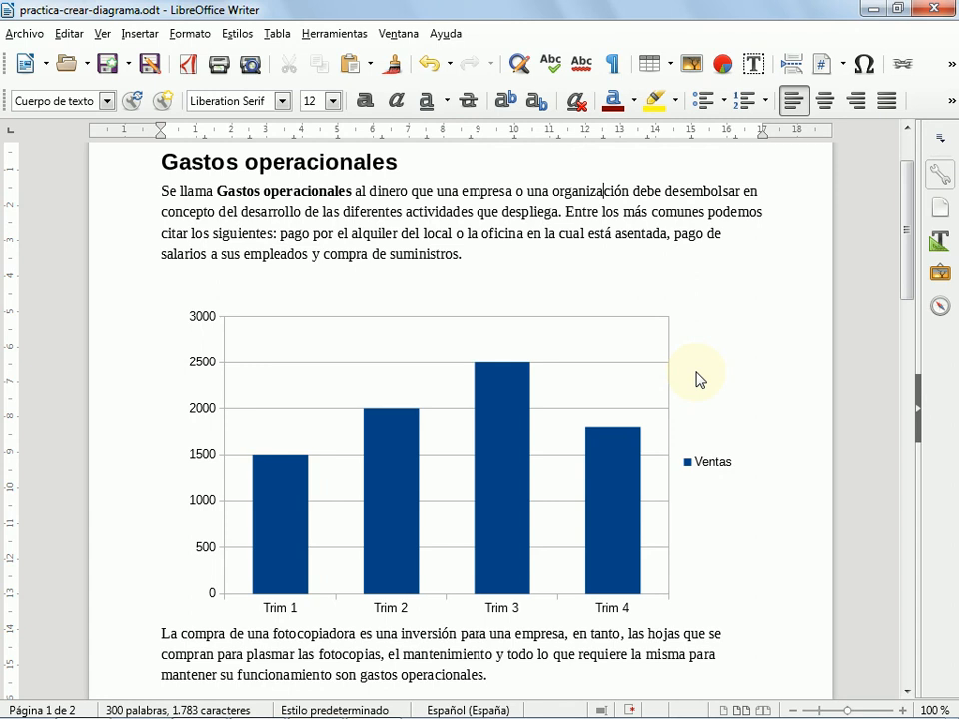
# - Start a new chart from the expenses table, using the rows from Gastos to Útiles de oficina and the columns through Semestre 2
pyautogui.scroll(-5, 697, 380)
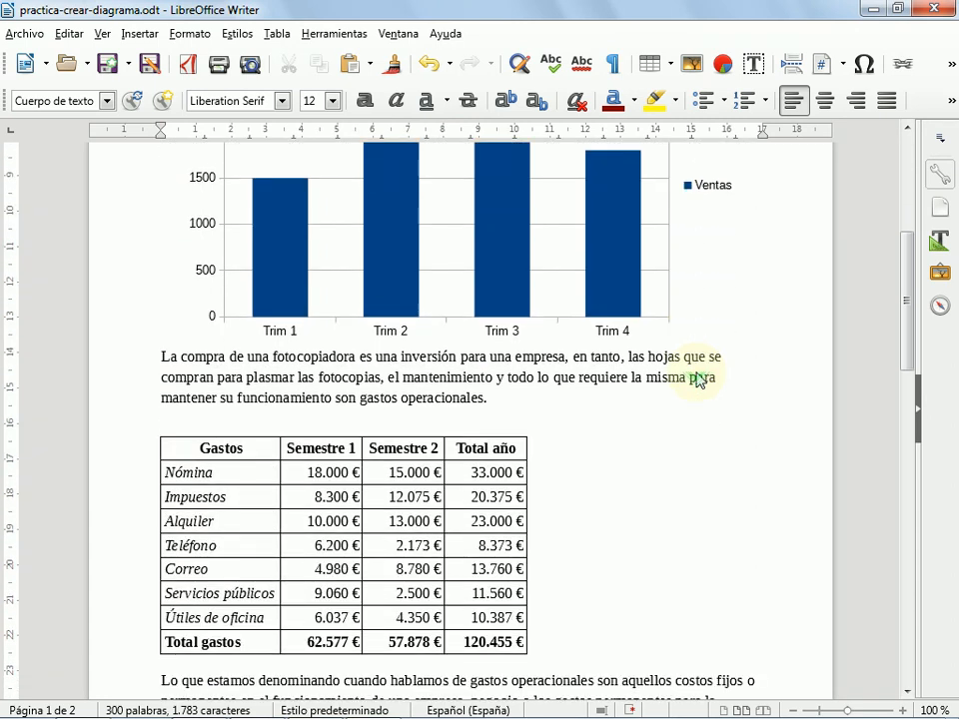
pyautogui.scroll(-3, 697, 380)
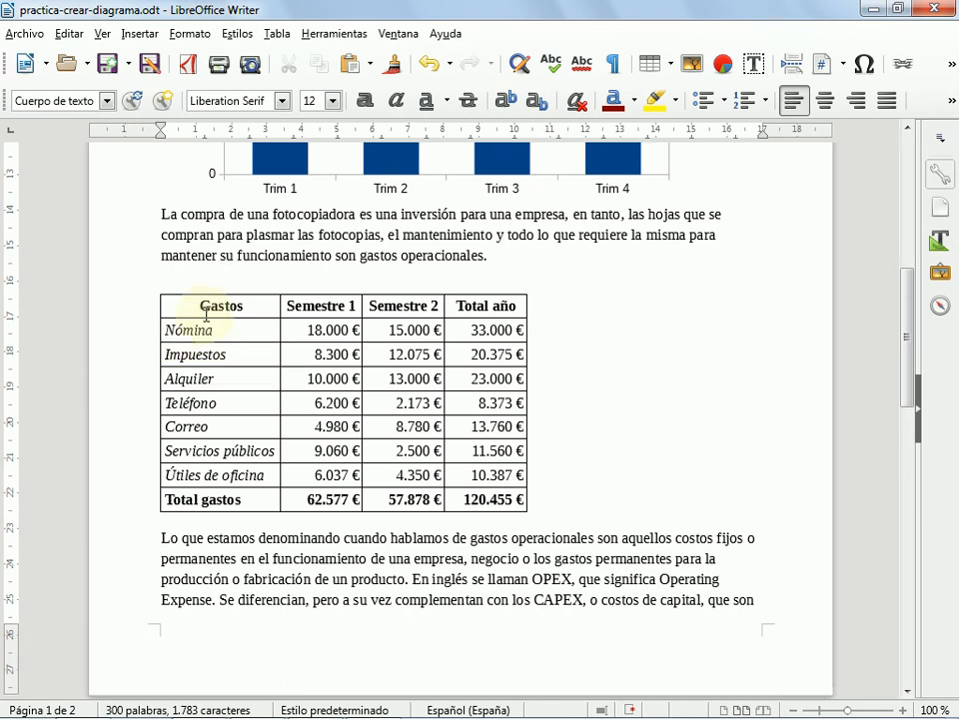
pyautogui.moveTo(204, 306); pyautogui.dragTo(398, 473)
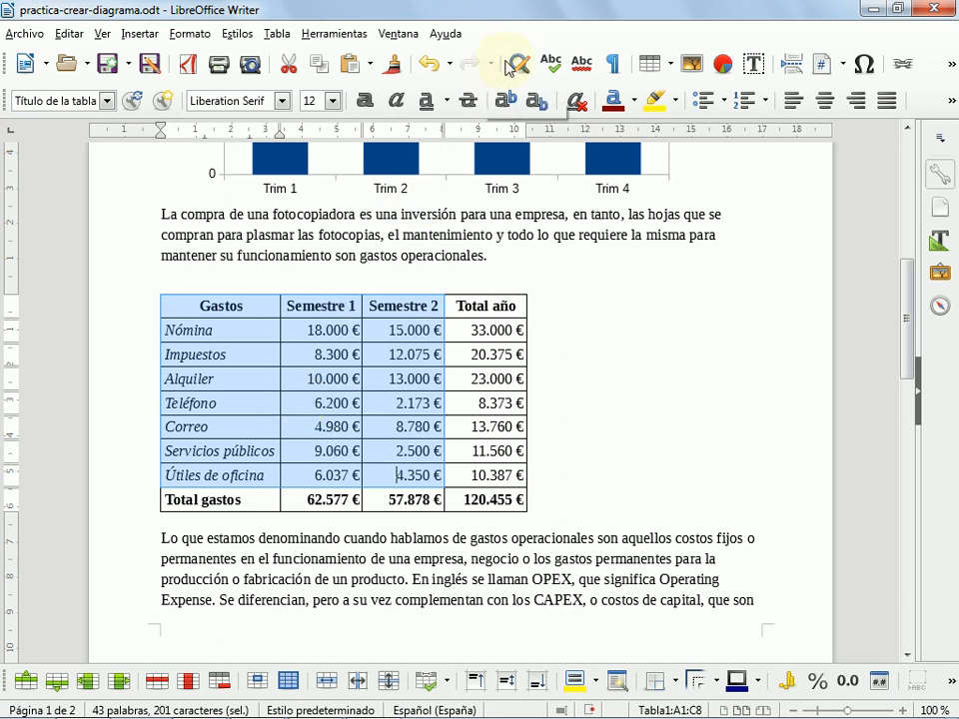
pyautogui.click(723, 66)
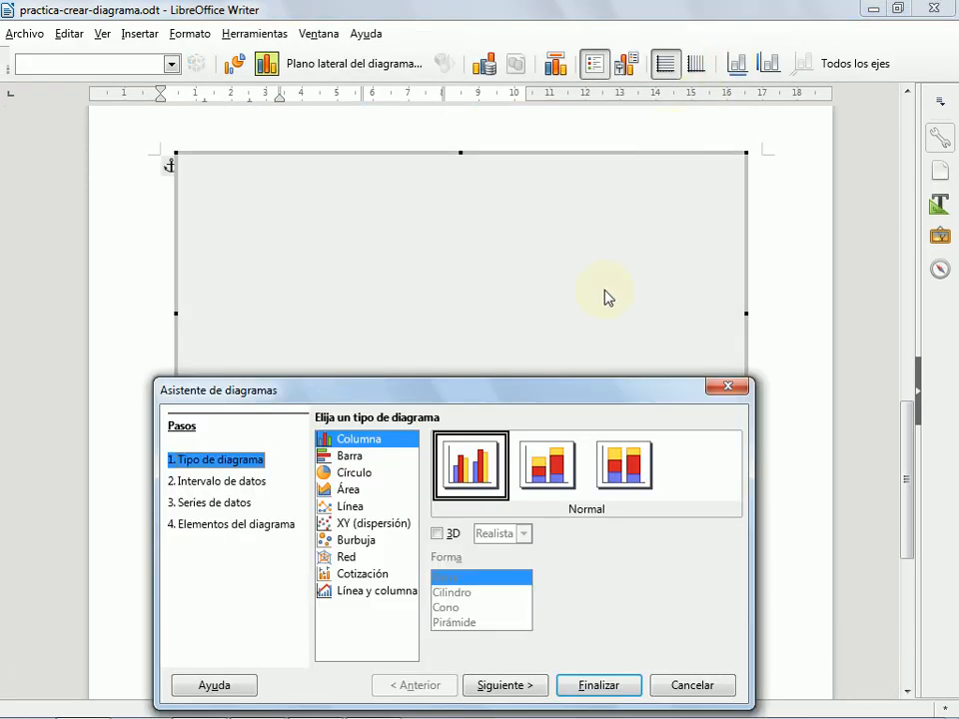
pyautogui.moveTo(600, 391); pyautogui.dragTo(720, 316)
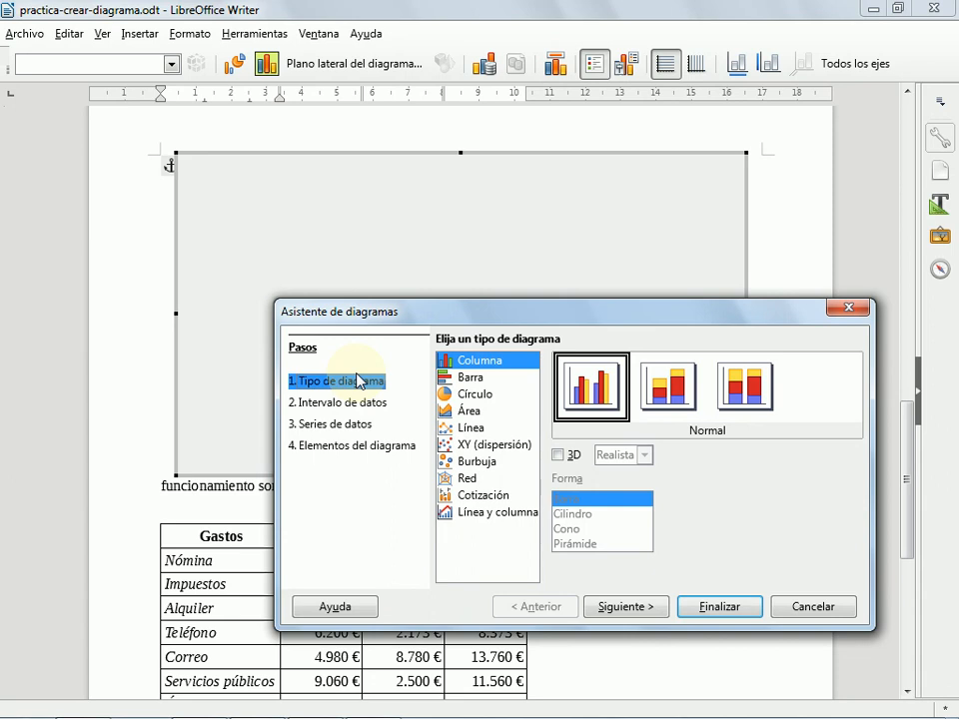
# - Keep the Normal column chart type and advance the chart wizard to the data range settings
pyautogui.click(359, 402)
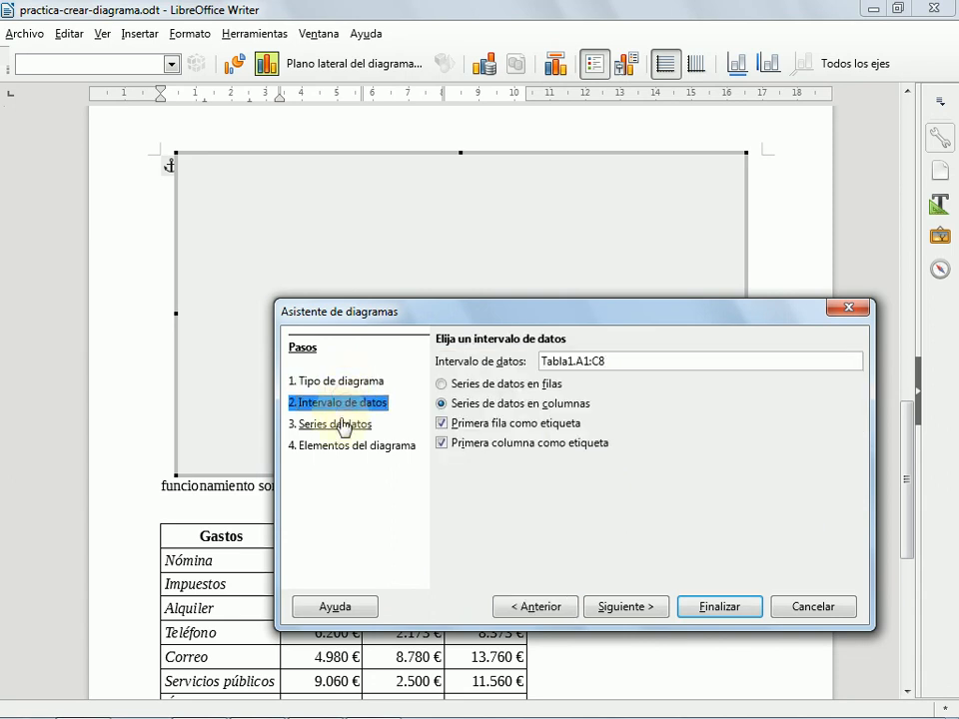
pyautogui.click(338, 427)
pyautogui.click(335, 381)
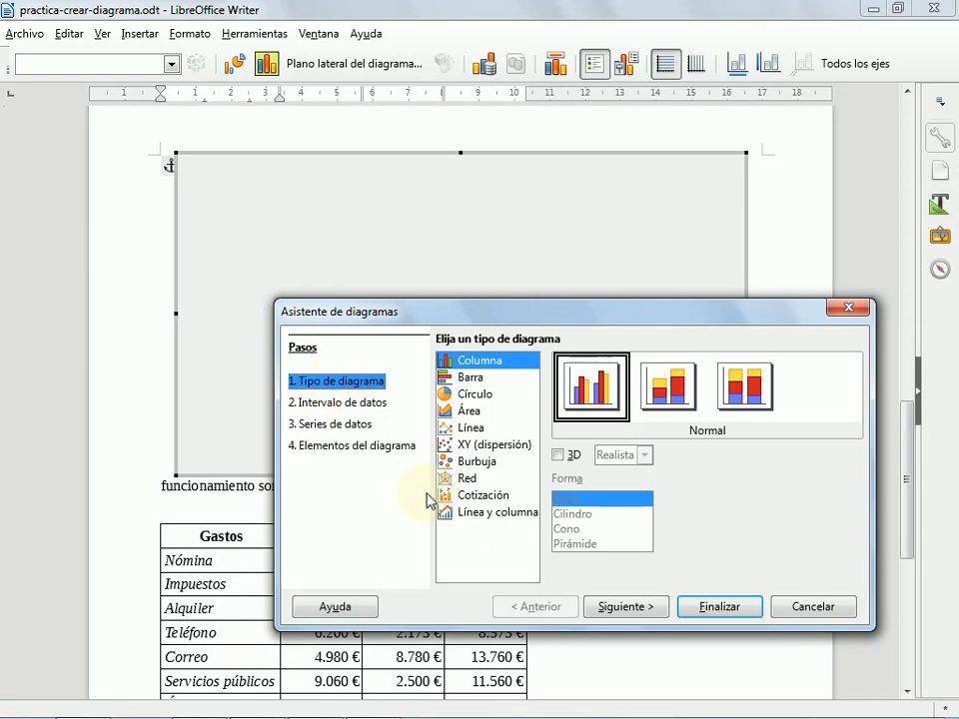
pyautogui.click(626, 615)
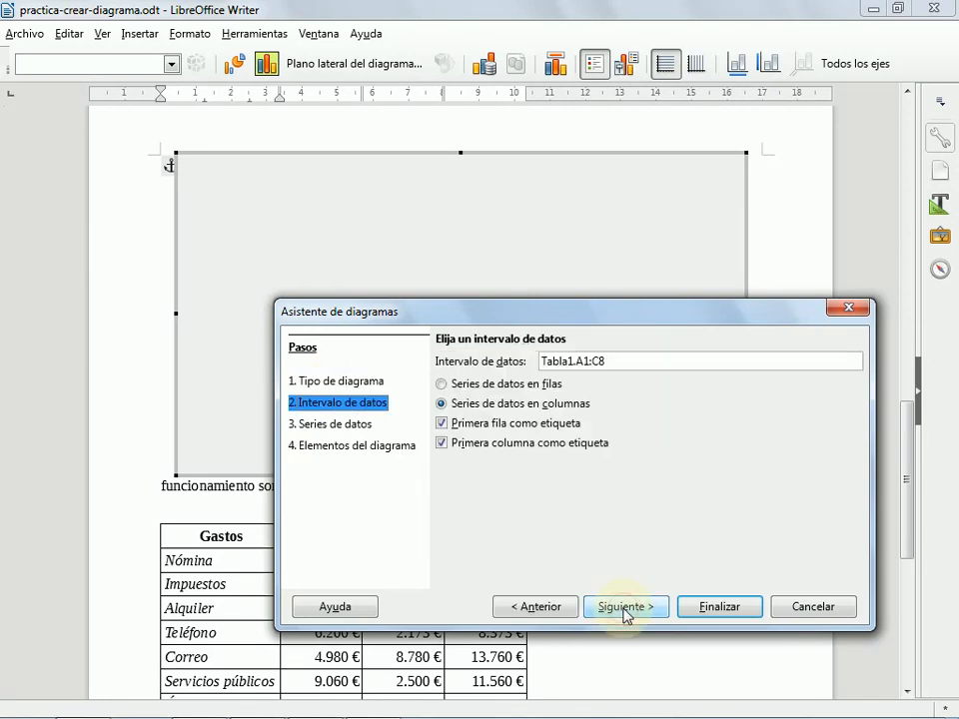
# - Page back and forth through the chart wizard and return to the chart type choice
pyautogui.click(626, 615)
pyautogui.click(530, 607)
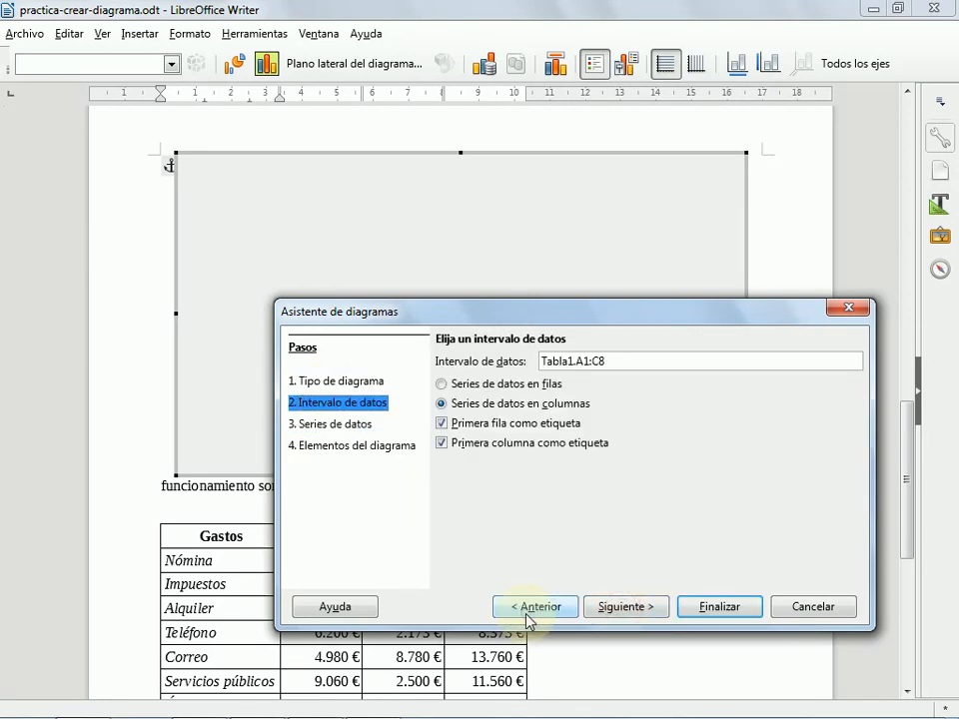
pyautogui.click(530, 607)
pyautogui.click(628, 610)
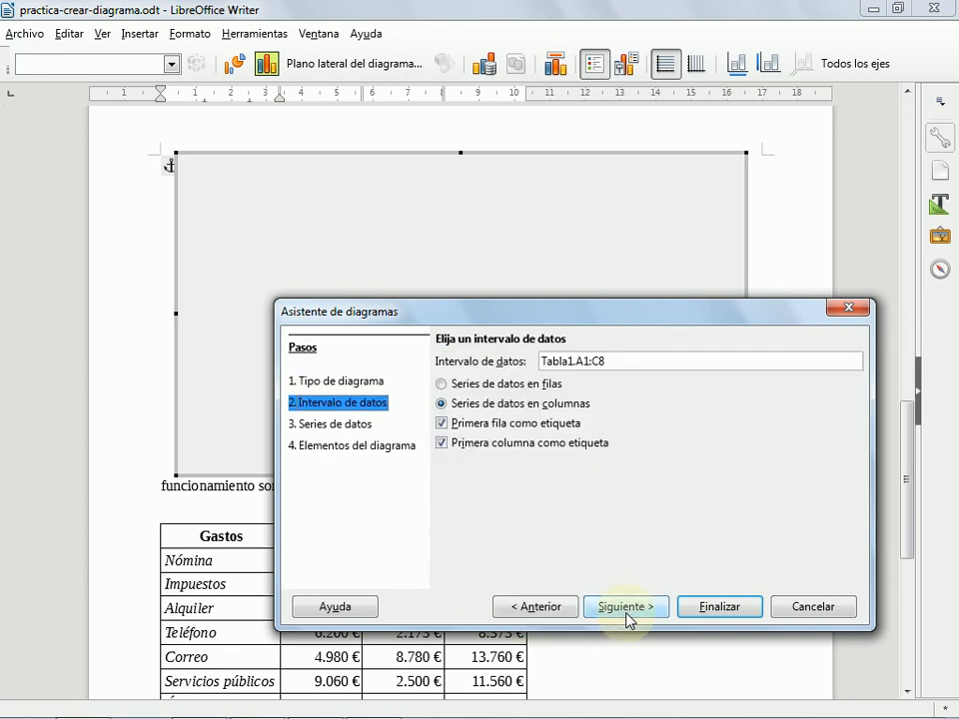
pyautogui.click(627, 609)
pyautogui.click(557, 610)
pyautogui.click(557, 612)
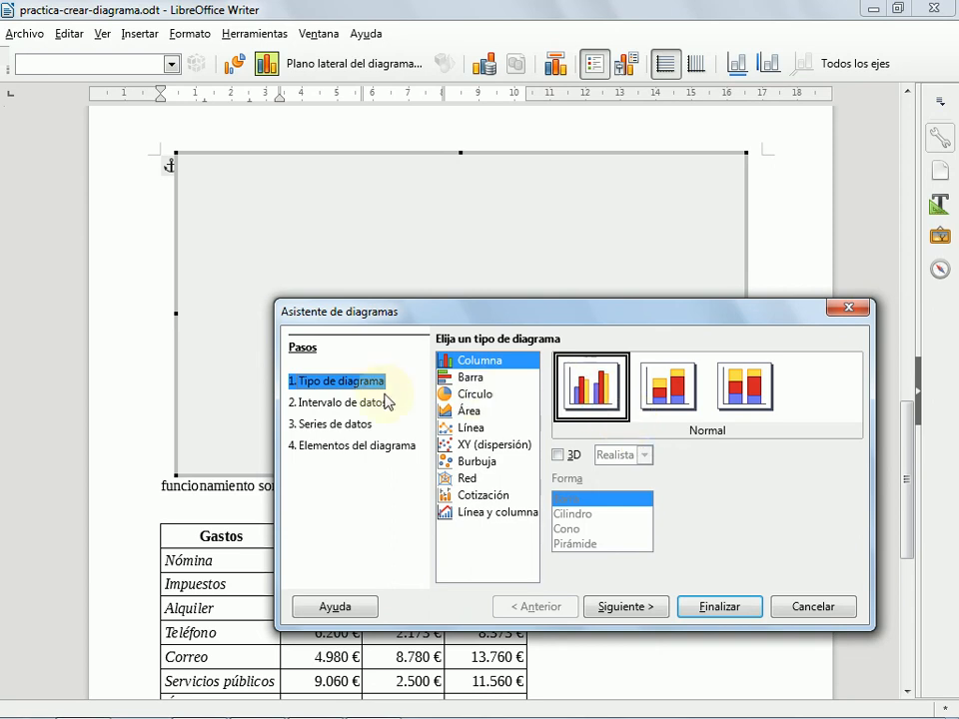
pyautogui.click(343, 385)
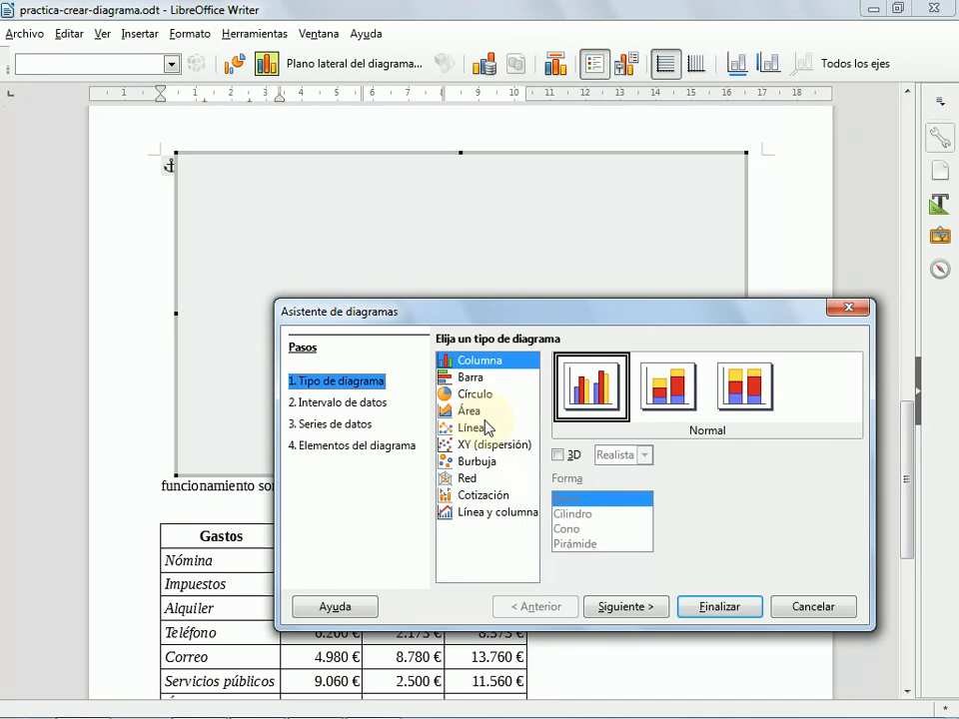
# - Try the Barra, Círculo, Área and XY (dispersión) chart types, including the Puntos y líneas variant
pyautogui.click(461, 380)
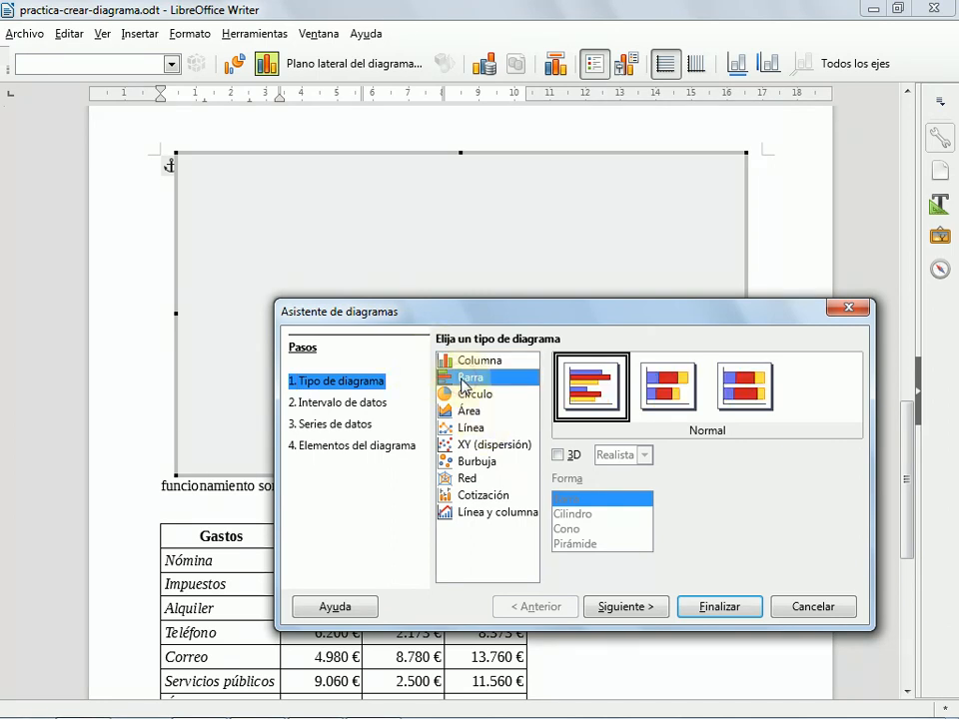
pyautogui.click(468, 394)
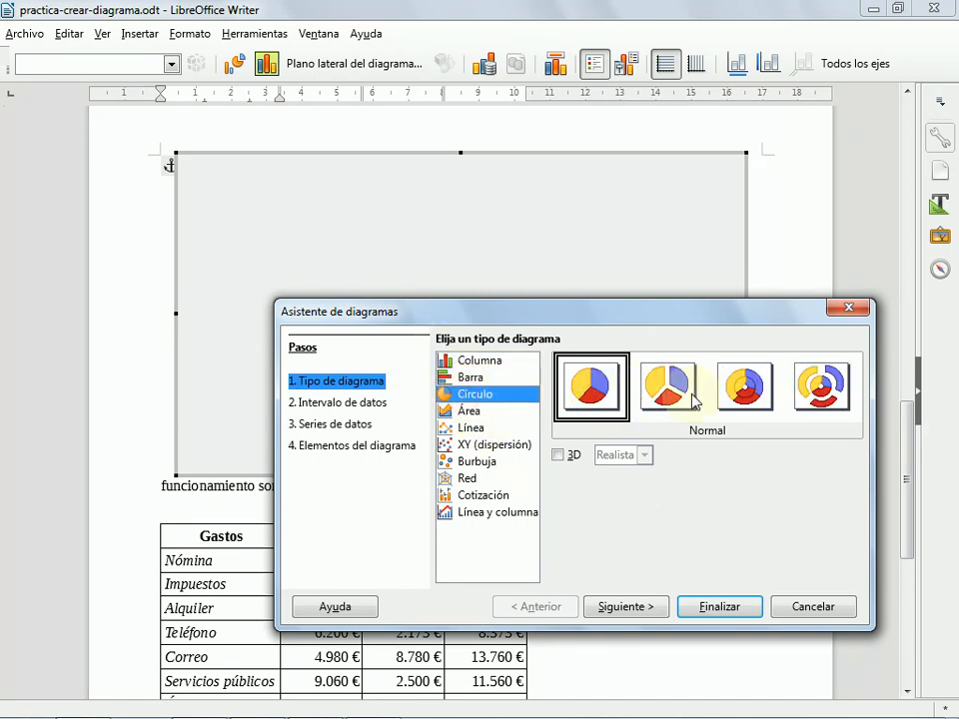
pyautogui.click(477, 412)
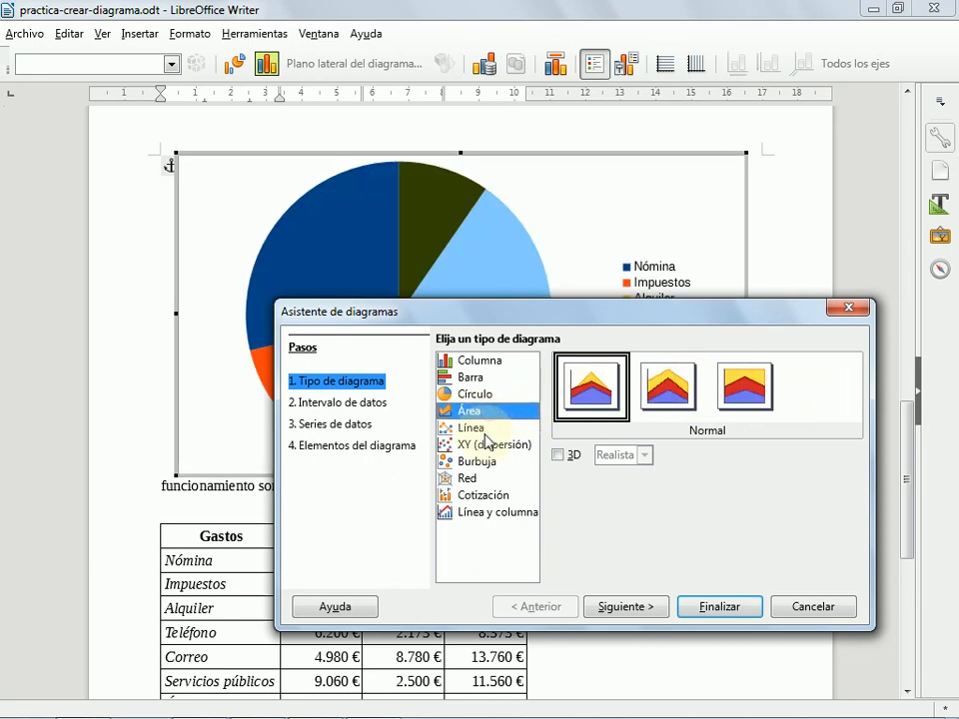
pyautogui.click(486, 449)
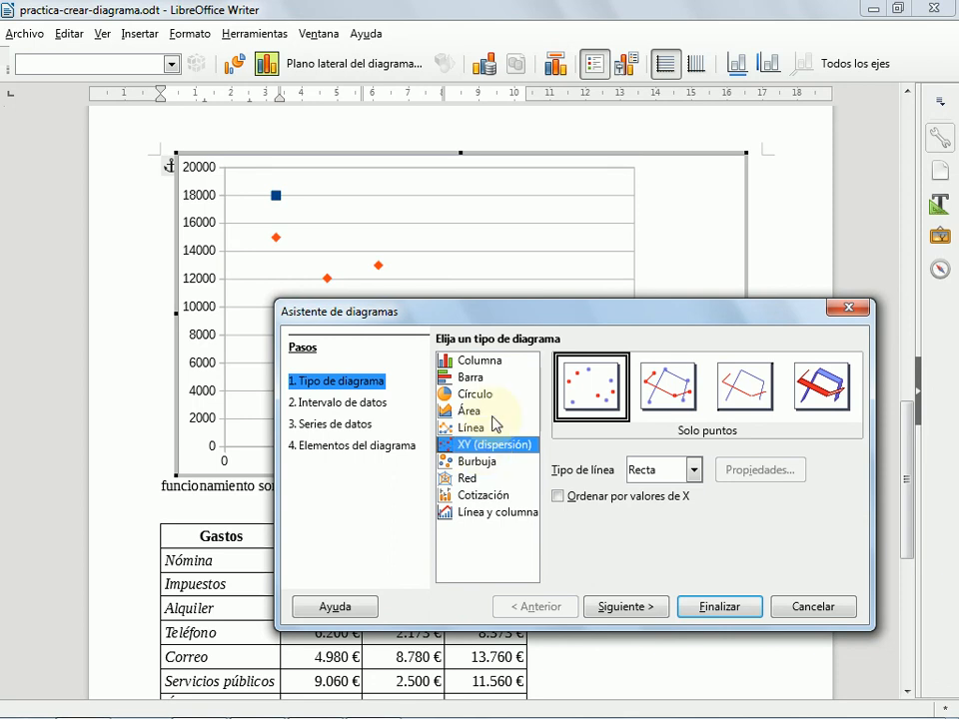
pyautogui.moveTo(524, 317); pyautogui.dragTo(520, 367)
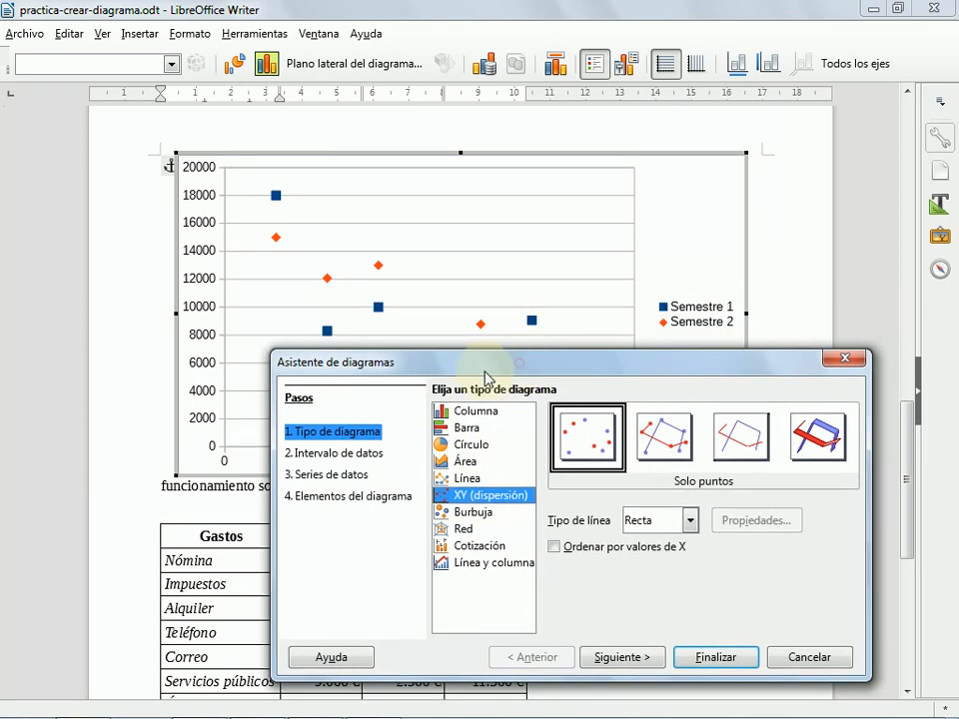
pyautogui.click(666, 448)
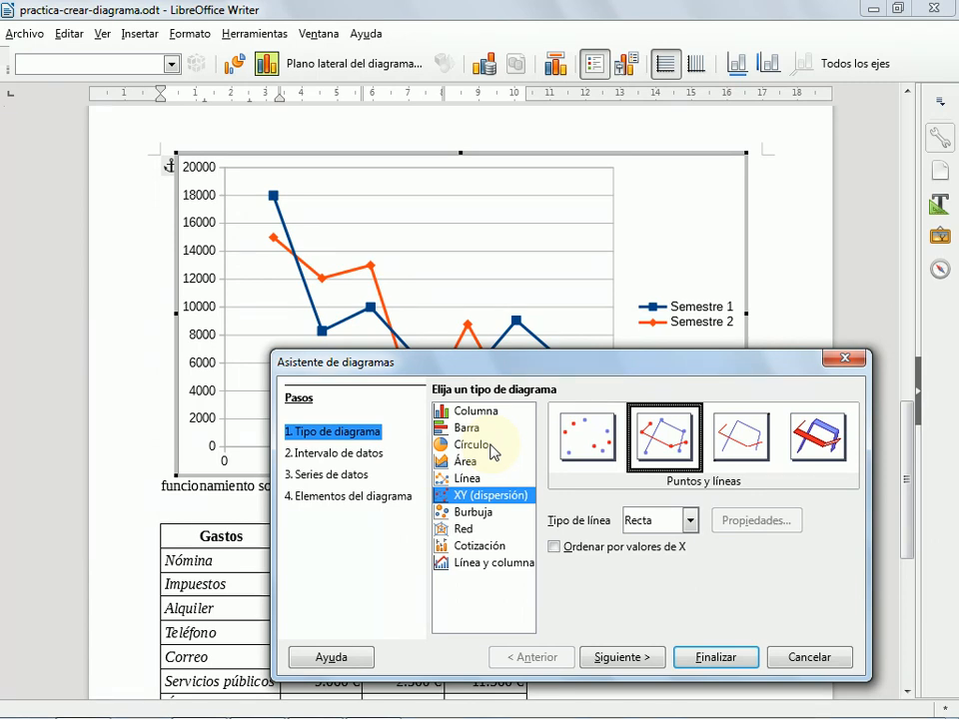
# - Switch the chart type back to Columna, Normal, and examine the uncovered chart preview
pyautogui.click(473, 411)
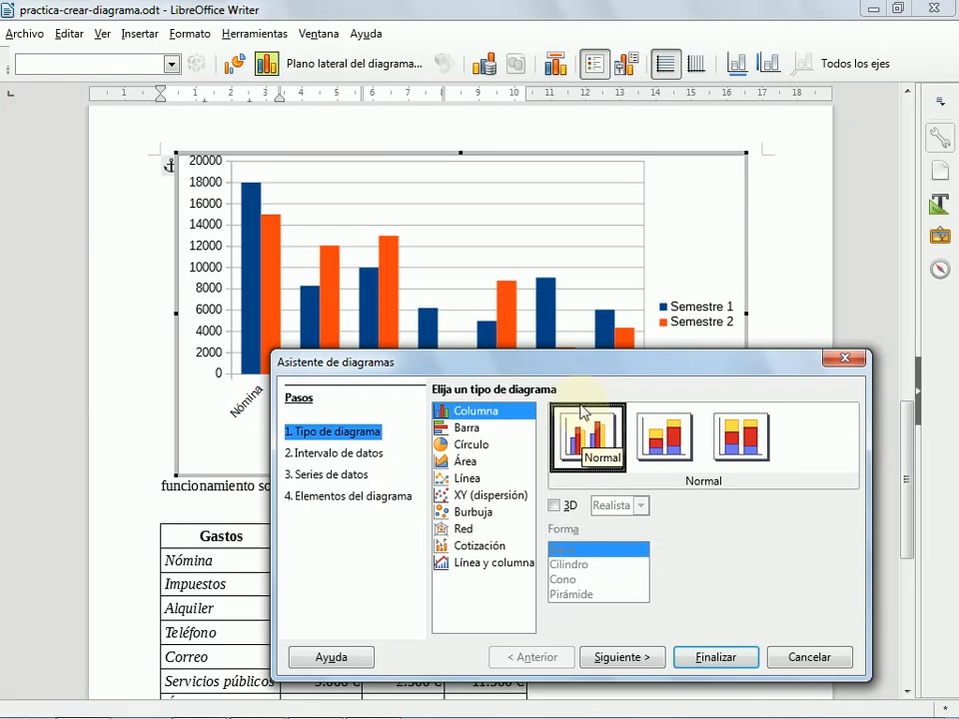
pyautogui.moveTo(581, 372); pyautogui.dragTo(479, 503)
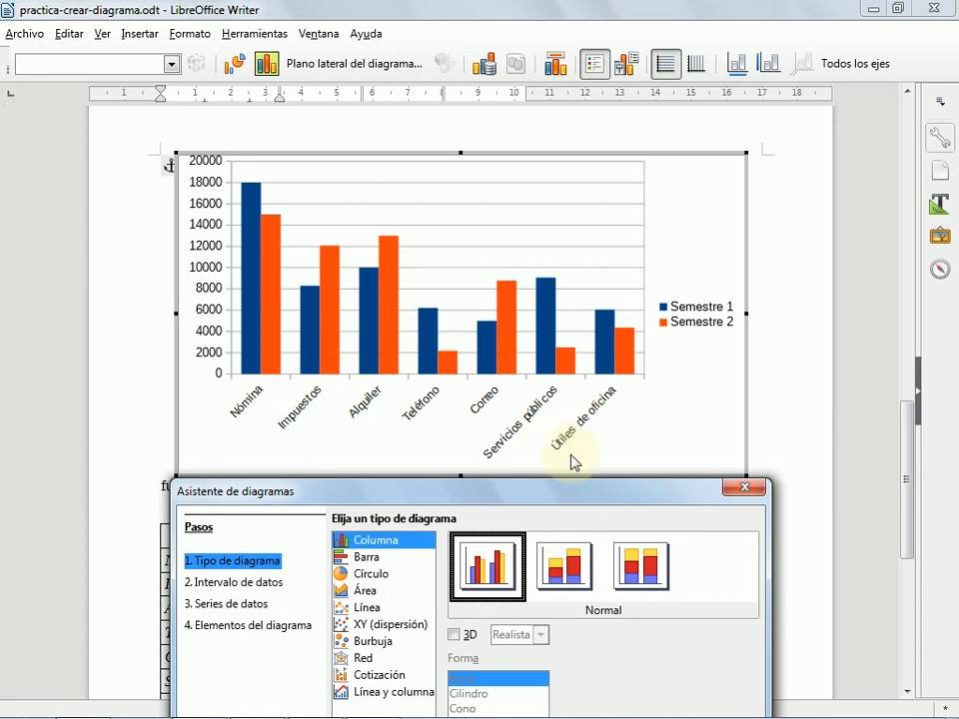
pyautogui.moveTo(585, 497); pyautogui.dragTo(648, 308)
# - Set the chart type to Barra, compare data series in rows with series in columns, and keep them in columns
pyautogui.click(438, 370)
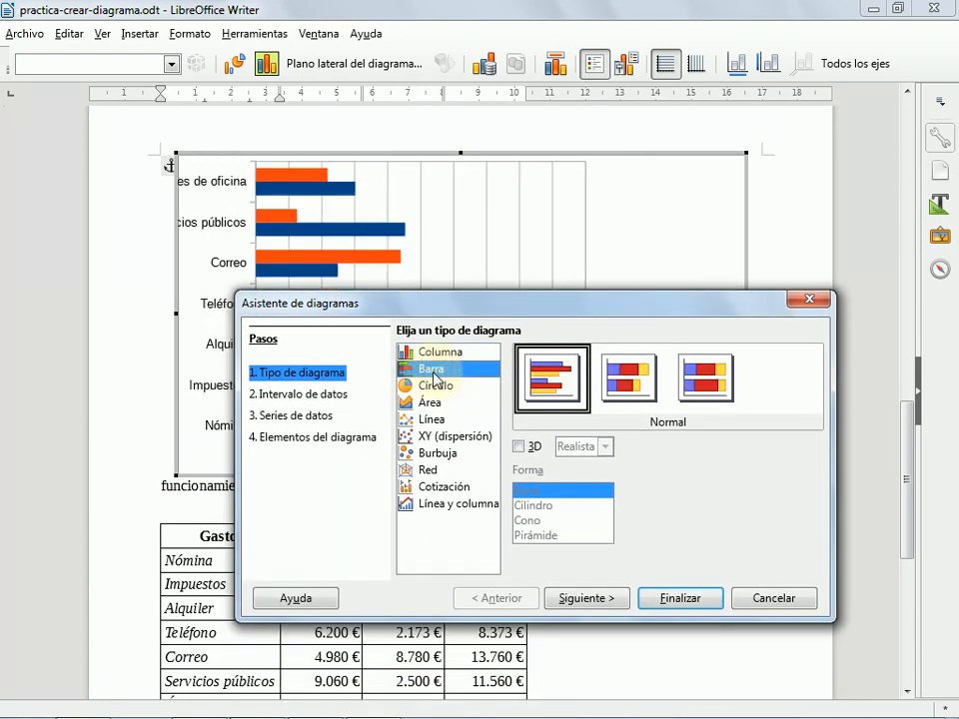
pyautogui.click(303, 395)
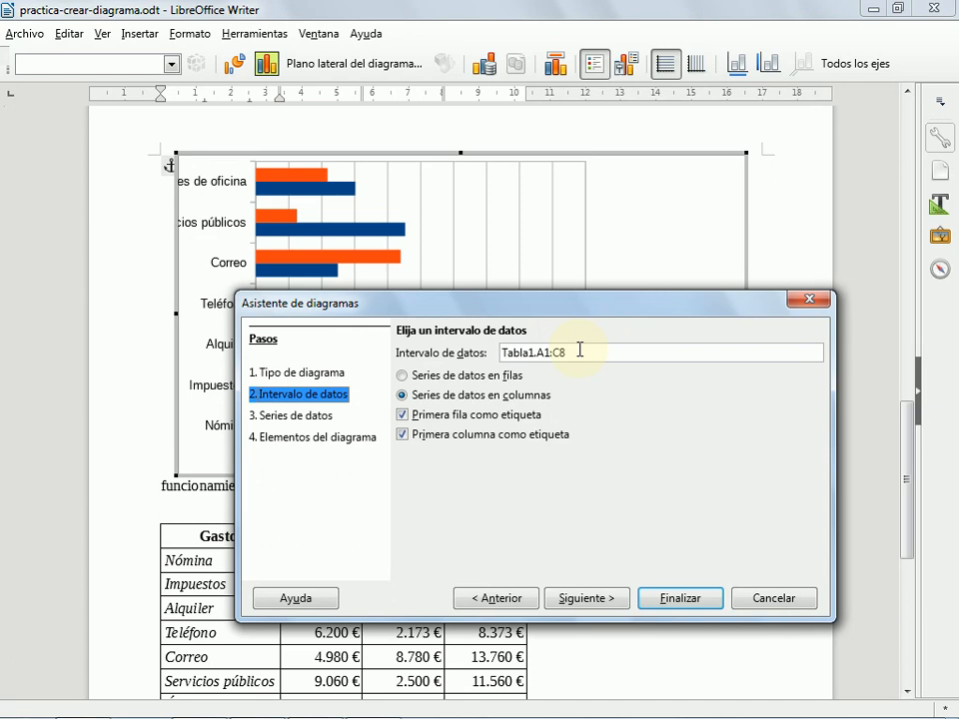
pyautogui.click(403, 376)
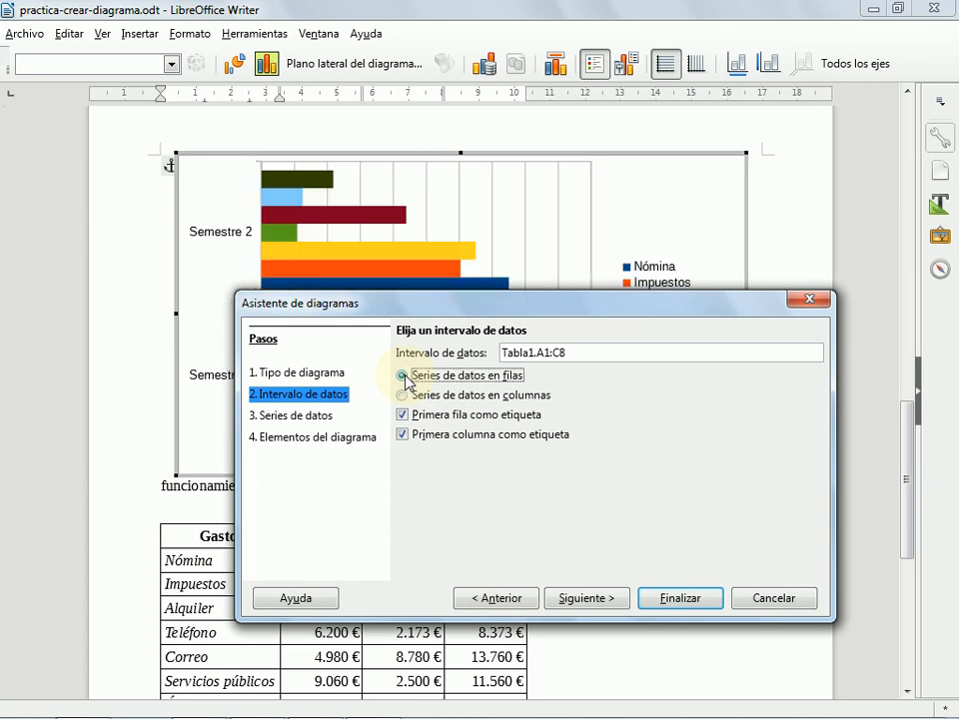
pyautogui.moveTo(394, 304); pyautogui.dragTo(395, 345)
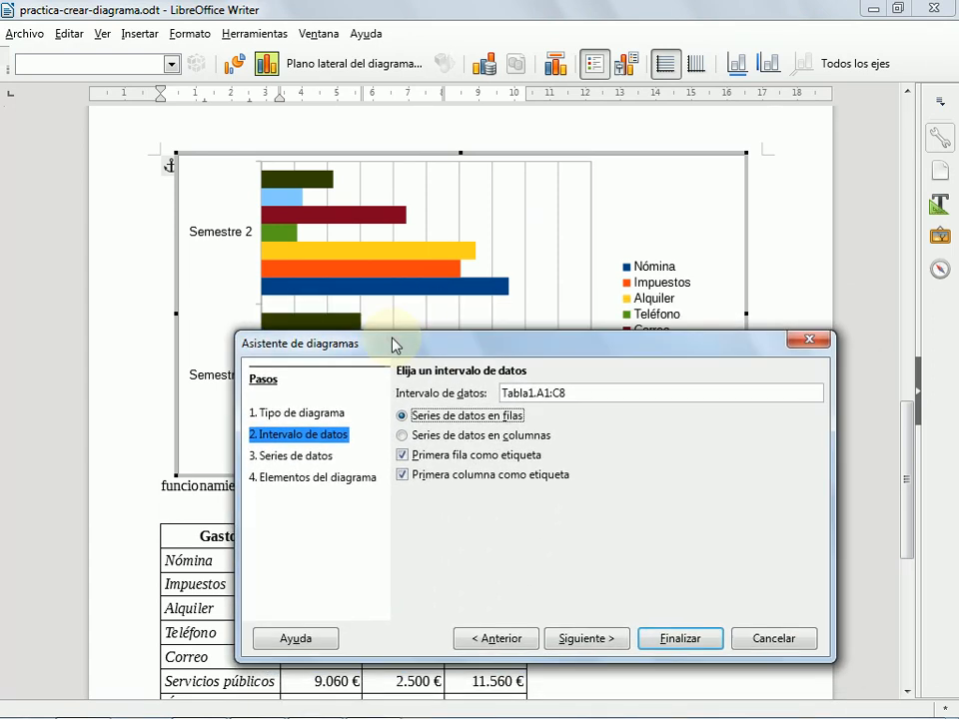
pyautogui.click(402, 436)
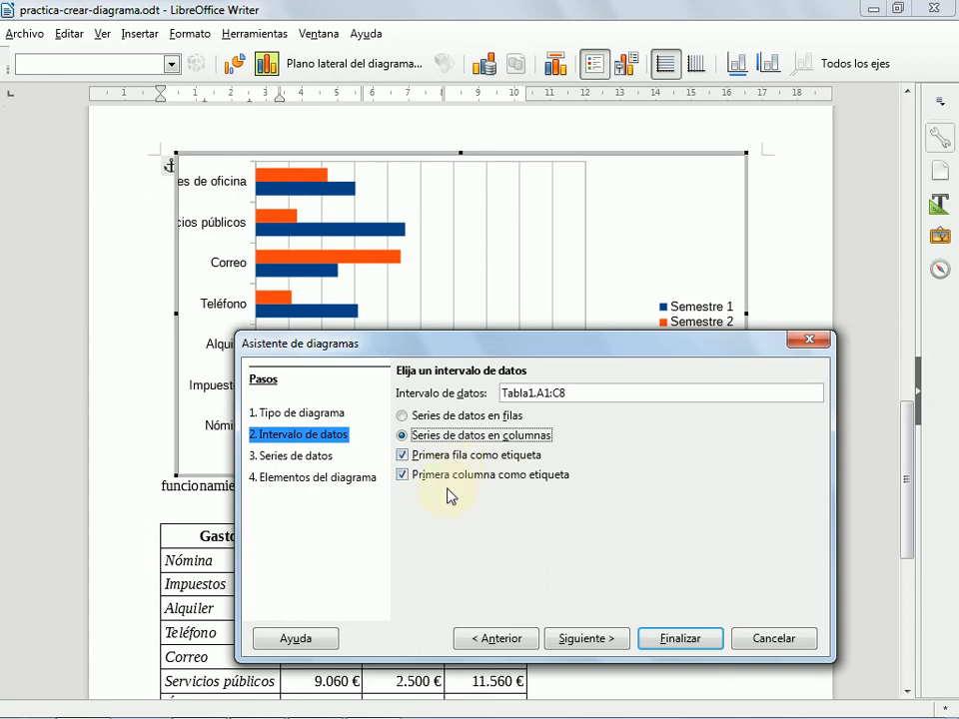
# - Review the data series, title the chart "Gastos 2017 - Industrias ACME" and finish the chart wizard
pyautogui.click(316, 456)
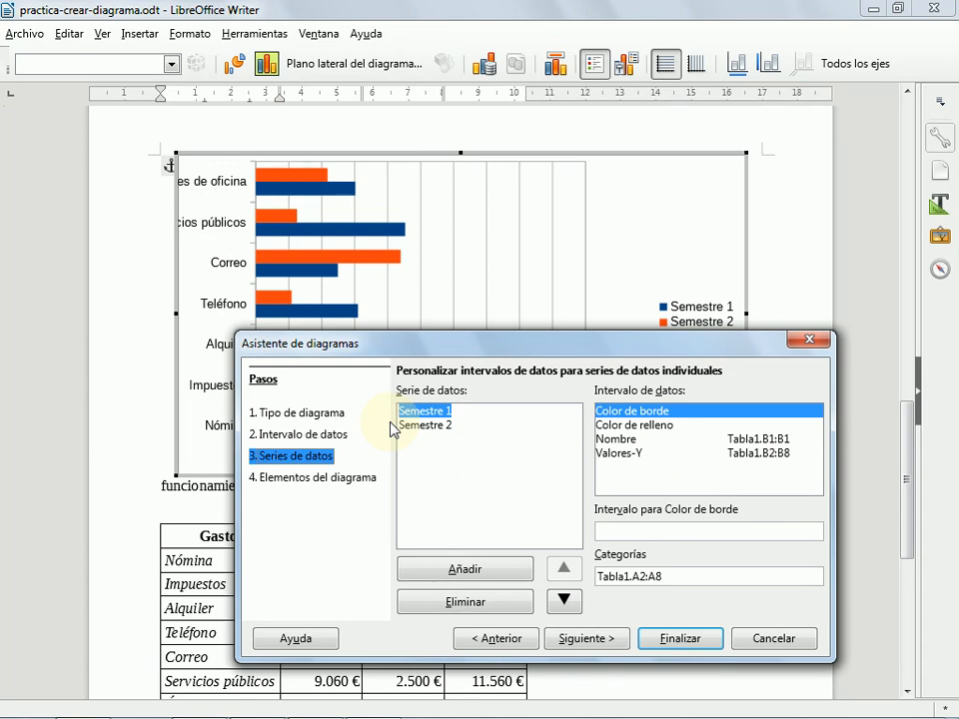
pyautogui.click(312, 482)
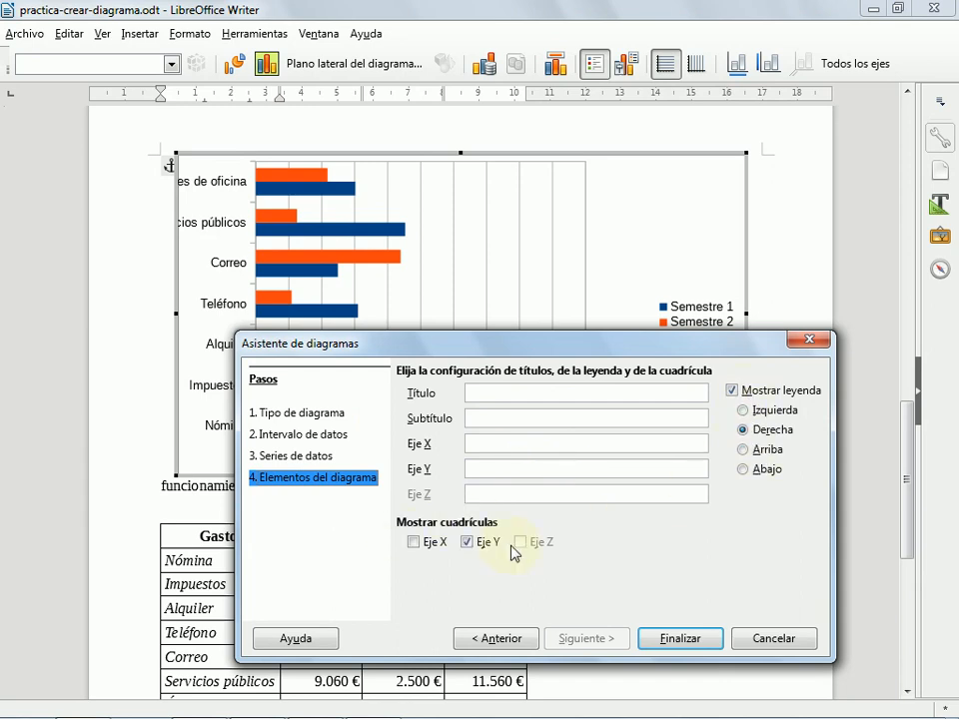
pyautogui.click(502, 396)
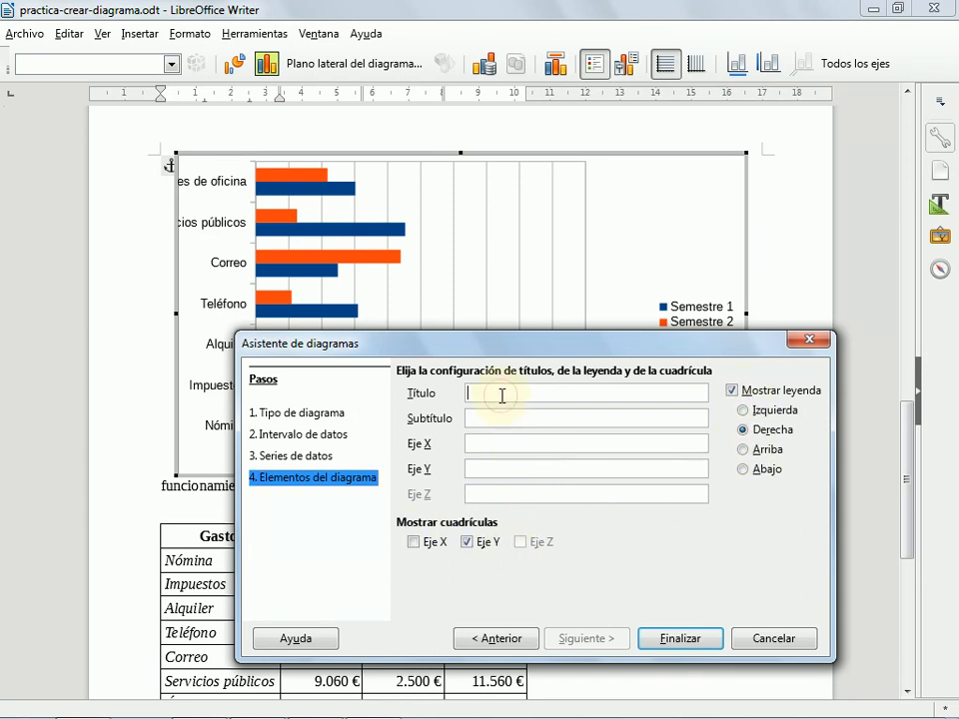
pyautogui.write('Gastos 2017 - Industrias ACME')
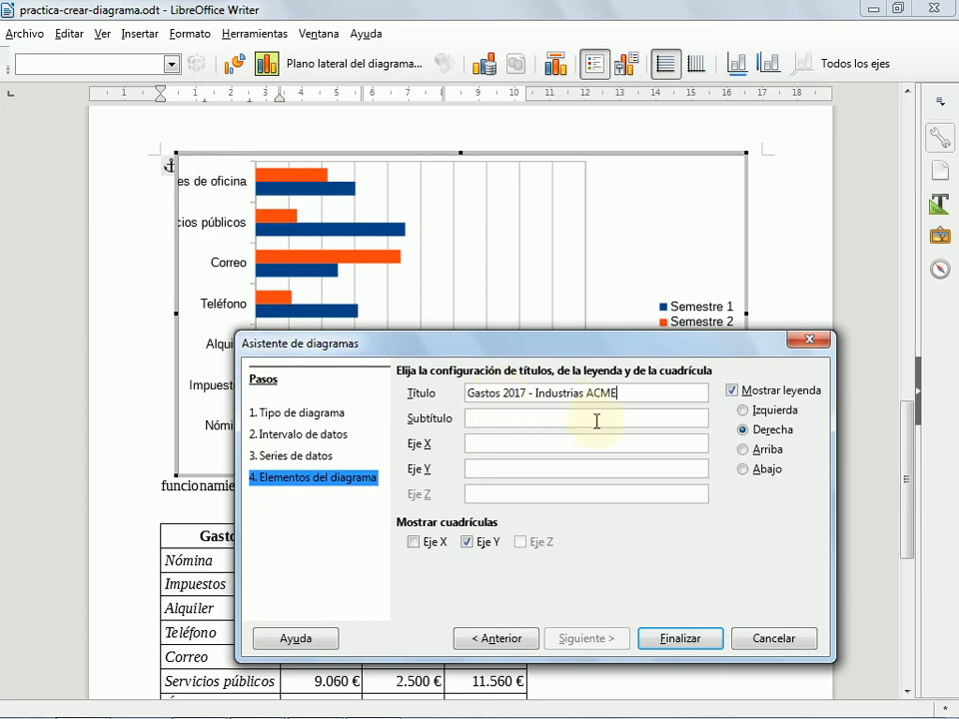
pyautogui.click(685, 648)
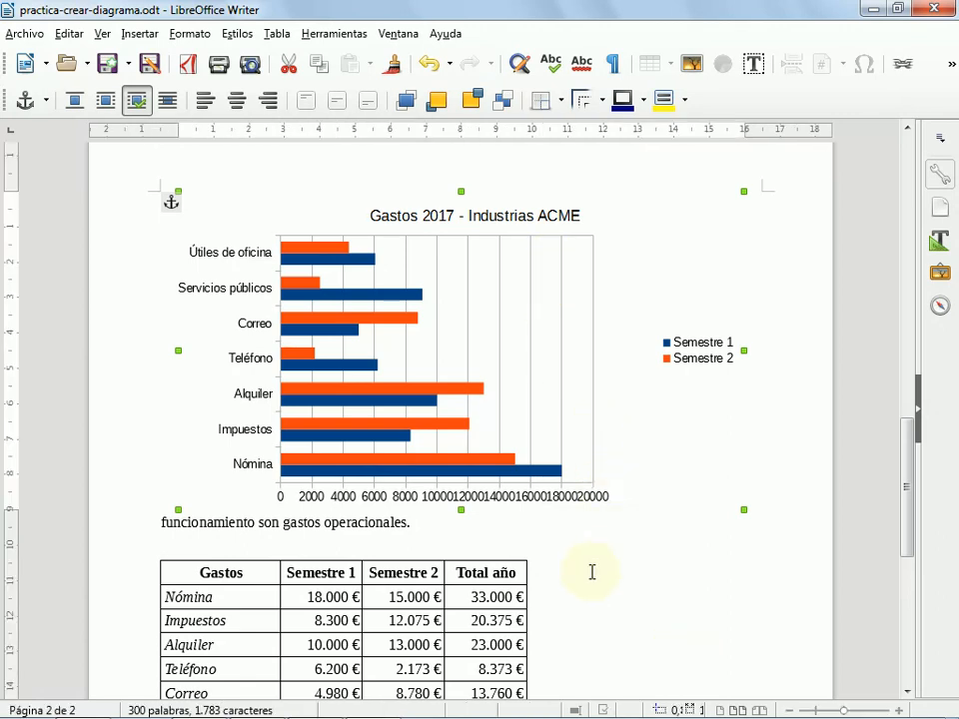
# - Set the Semestre 1 value for Alquiler in the expenses table to 5000
pyautogui.click(577, 592)
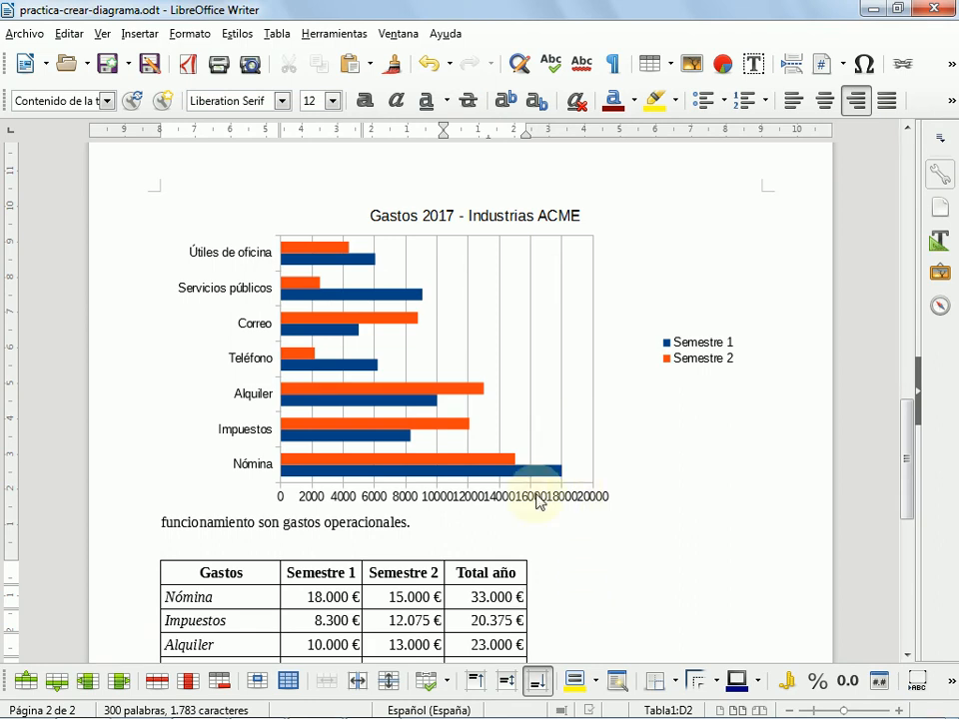
pyautogui.scroll(-2, 455, 610)
pyautogui.click(268, 553)
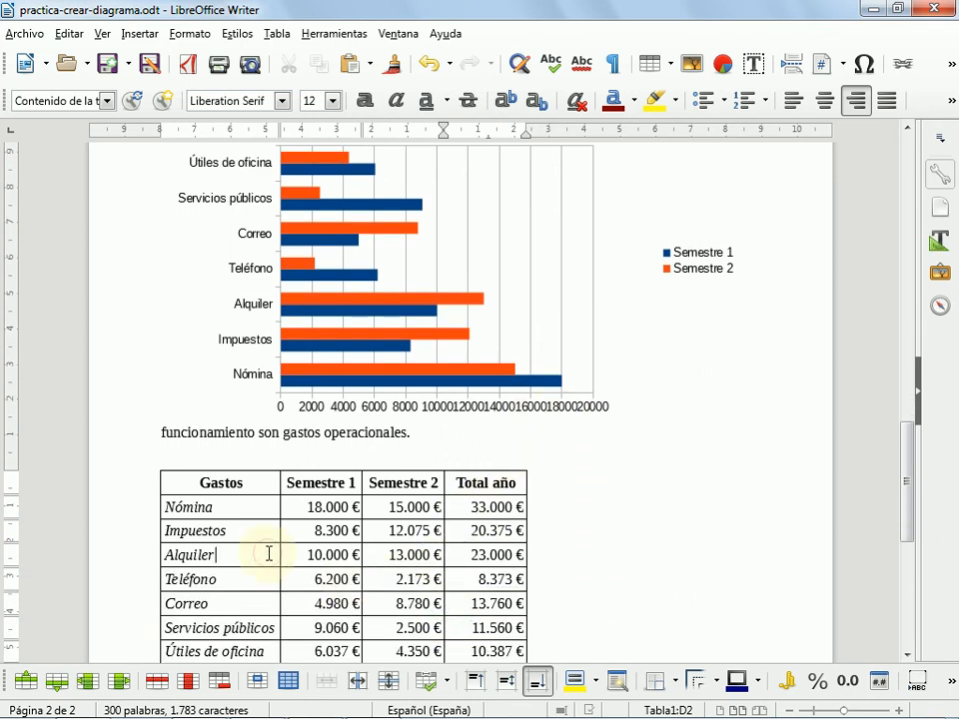
pyautogui.moveTo(287, 552); pyautogui.dragTo(406, 553)
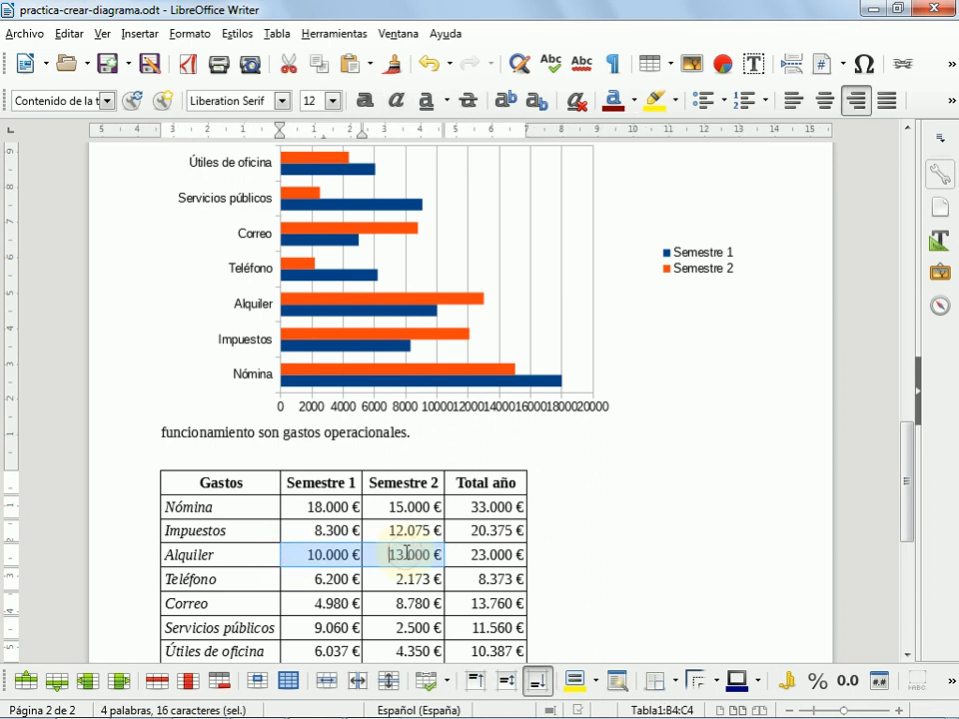
pyautogui.click(407, 552)
pyautogui.hotkey('shift', 'Left')
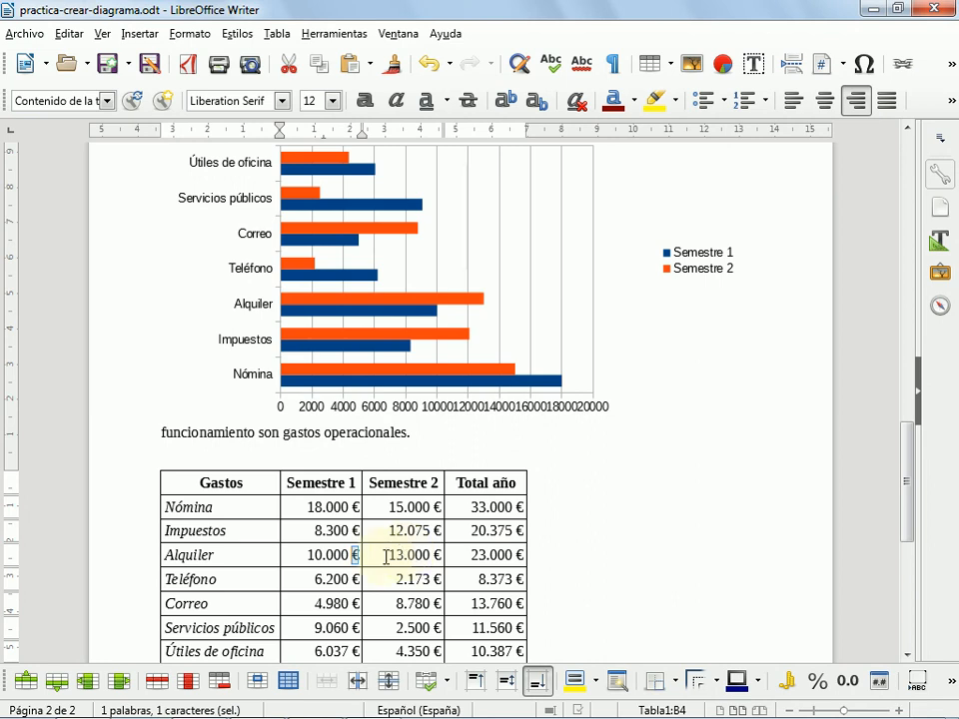
pyautogui.moveTo(284, 556); pyautogui.dragTo(362, 556)
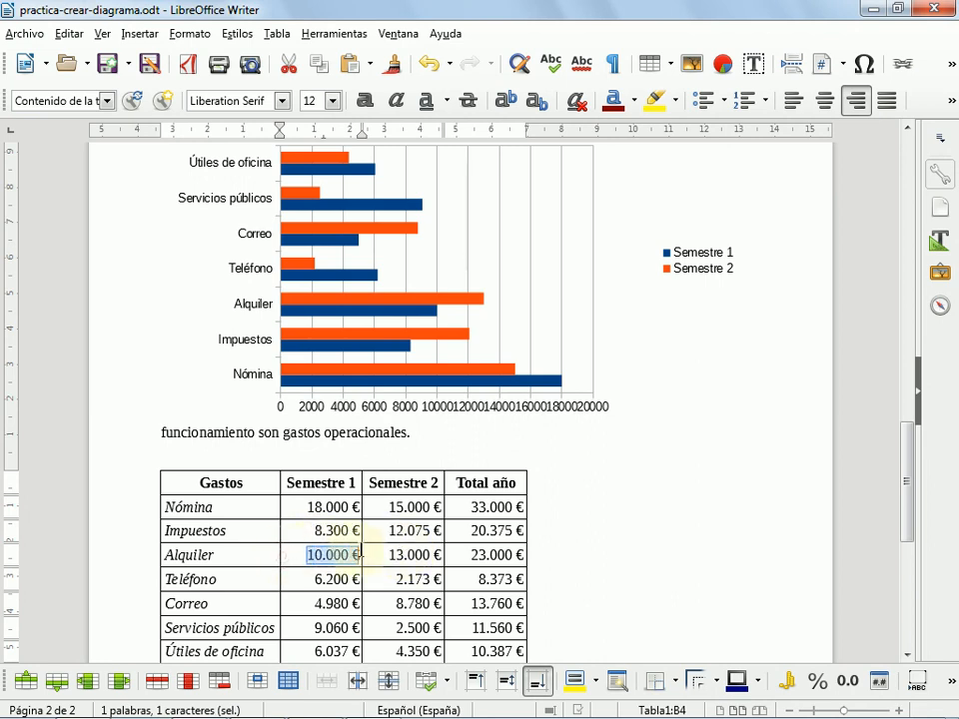
pyautogui.write('5000')
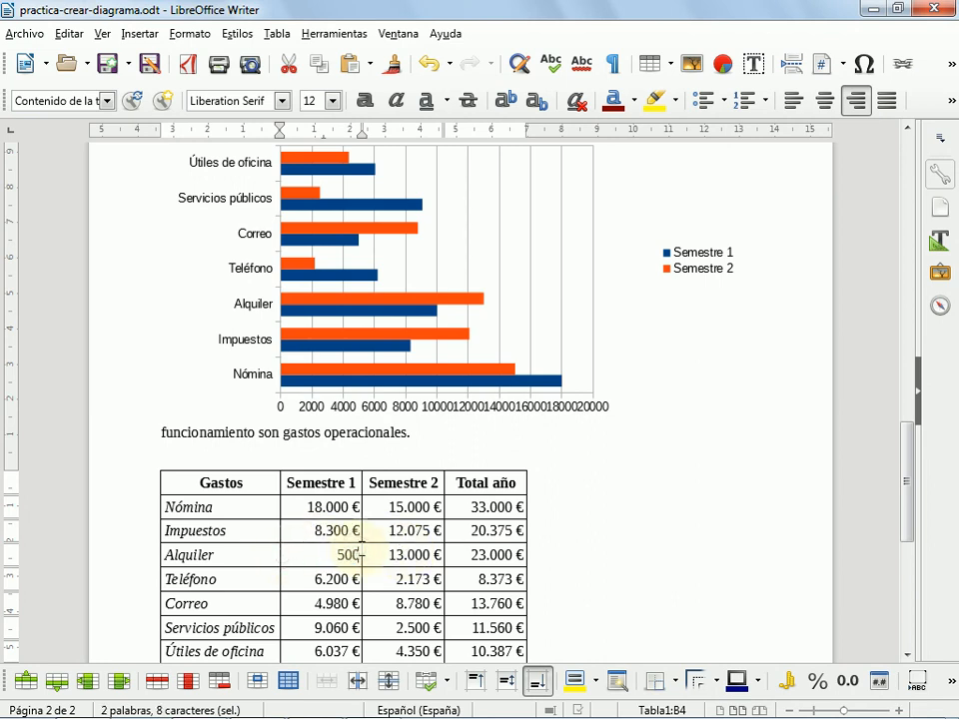
pyautogui.moveTo(488, 579)
pyautogui.press('Down')
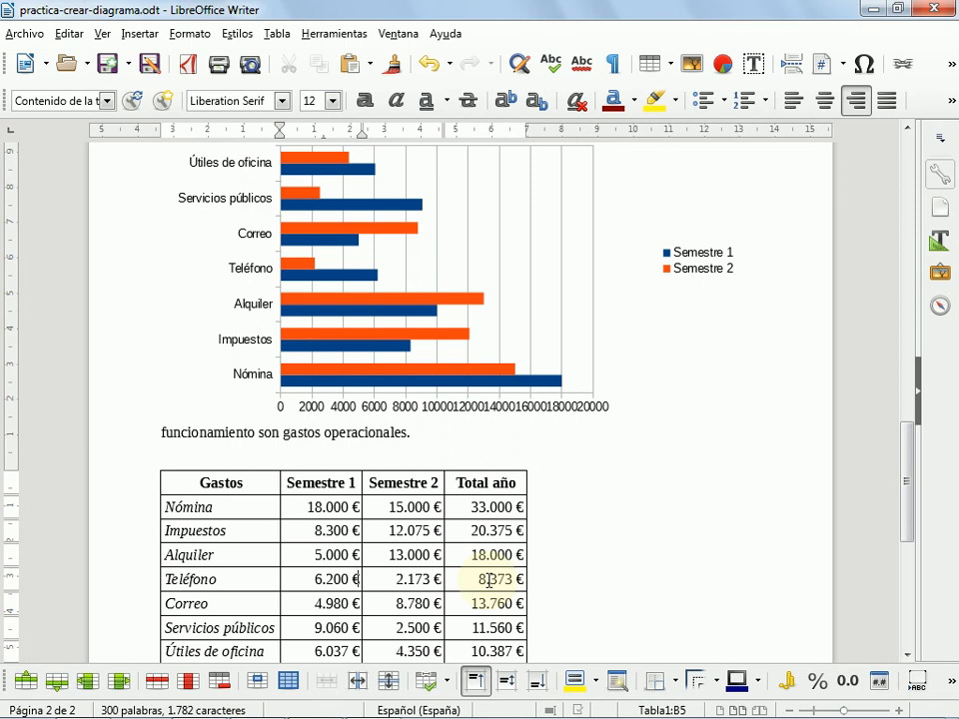
# - Open the expenses bar chart for editing to refresh it with the changed table value, and return to the Ventas chart
pyautogui.click(626, 328)
pyautogui.doubleClick(627, 327)
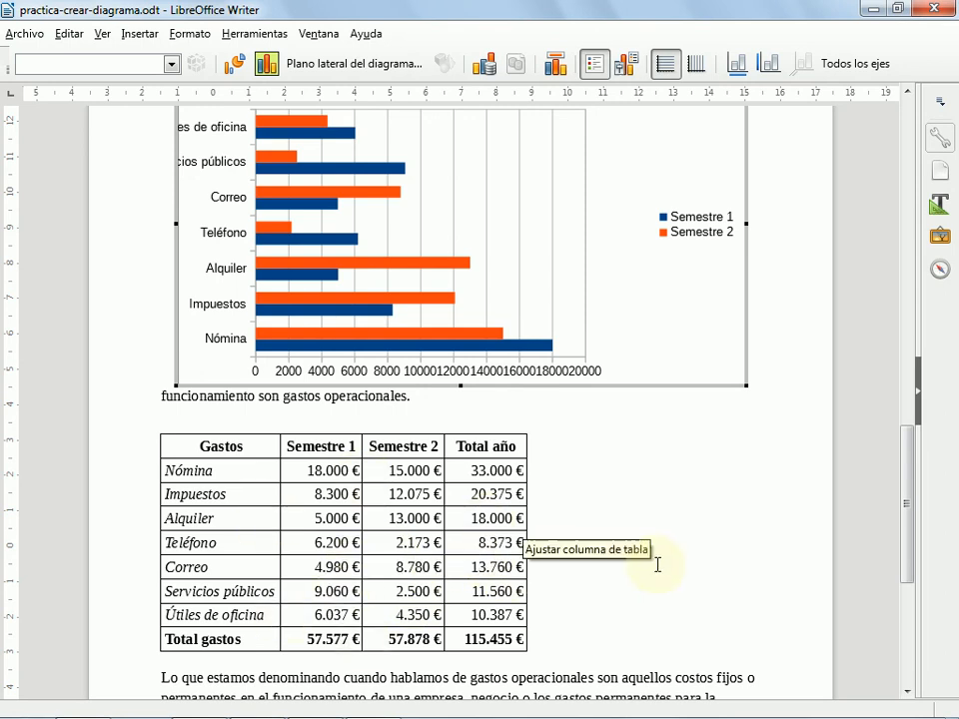
pyautogui.scroll(5, 657, 567)
pyautogui.scroll(13, 658, 566)
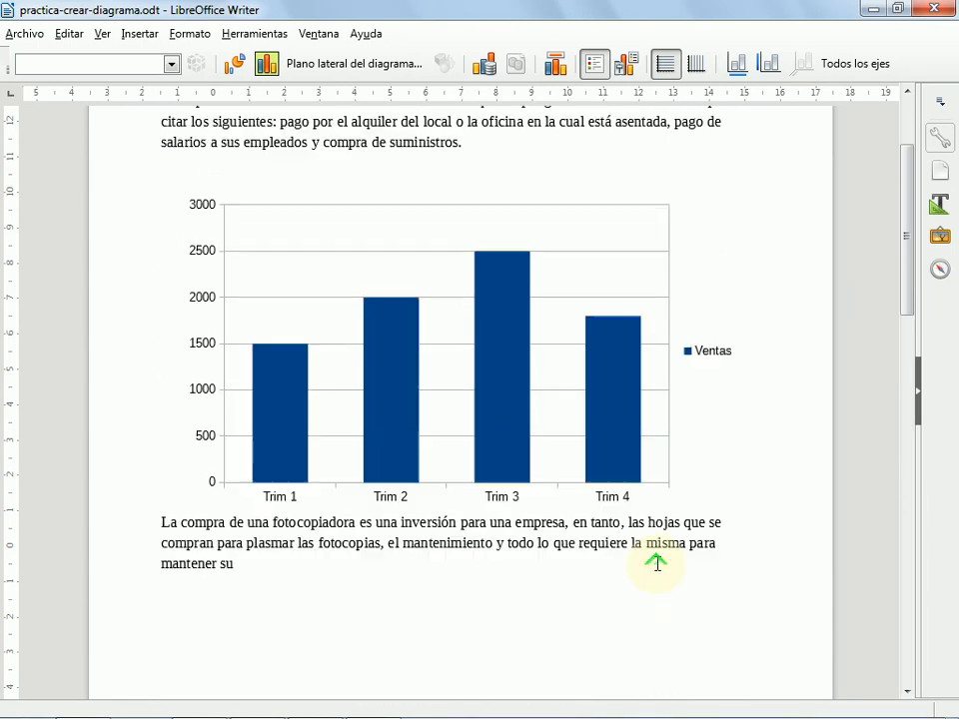